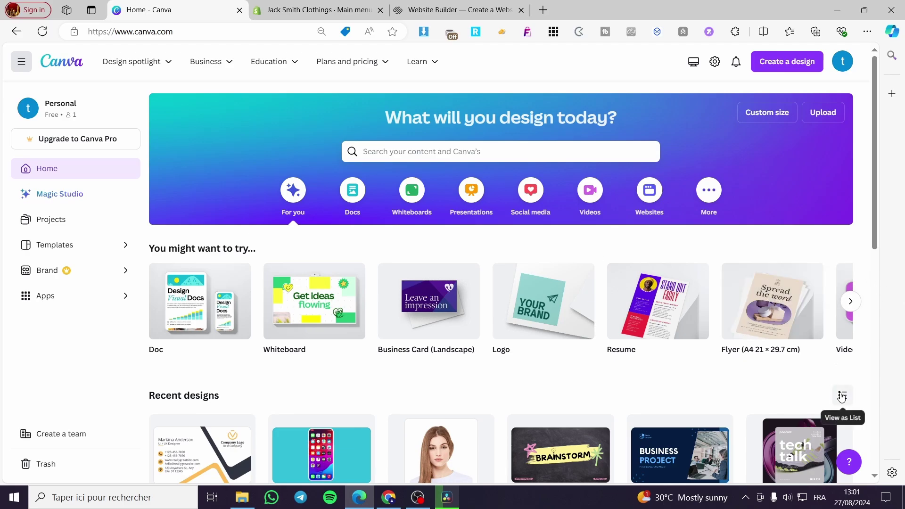
Step: Search Canva's designs and templates for 'website'
scroll(636, 382, "down", 2)
scroll(636, 382, "down", 6)
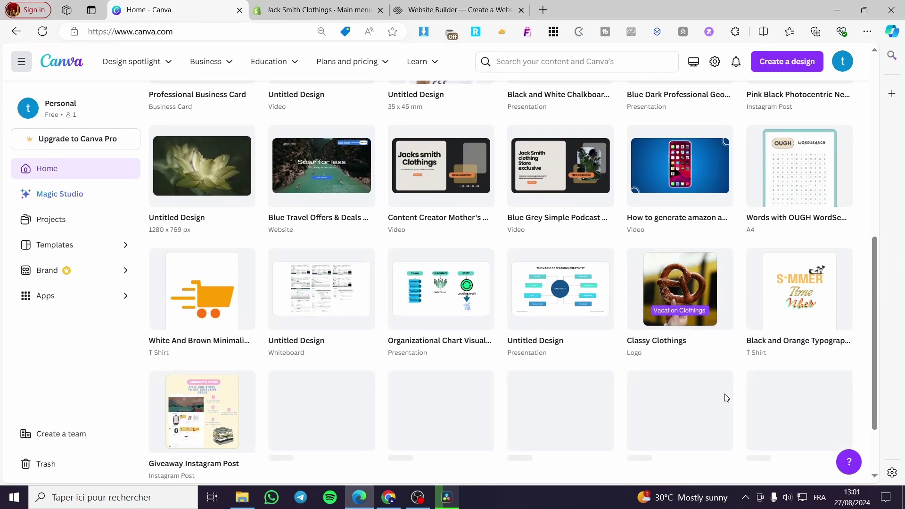
scroll(725, 397, "up", 9)
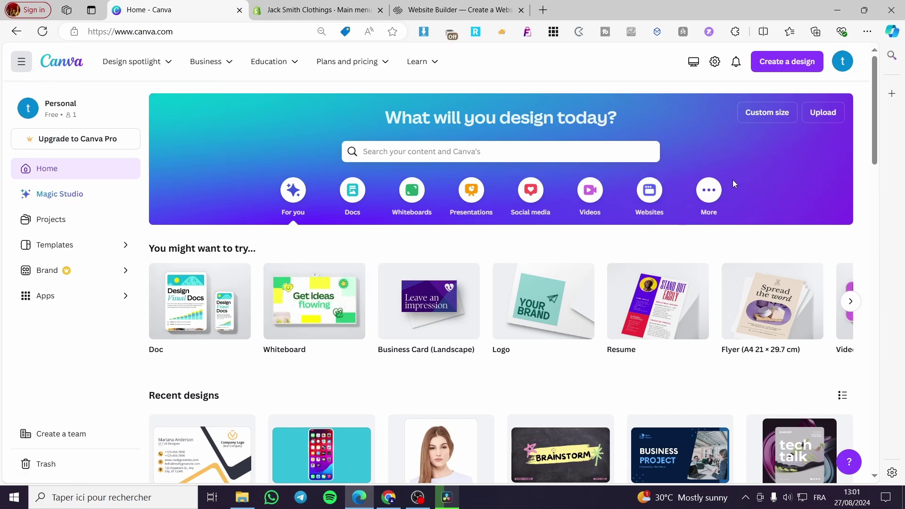
left_click(495, 154)
type("weib")
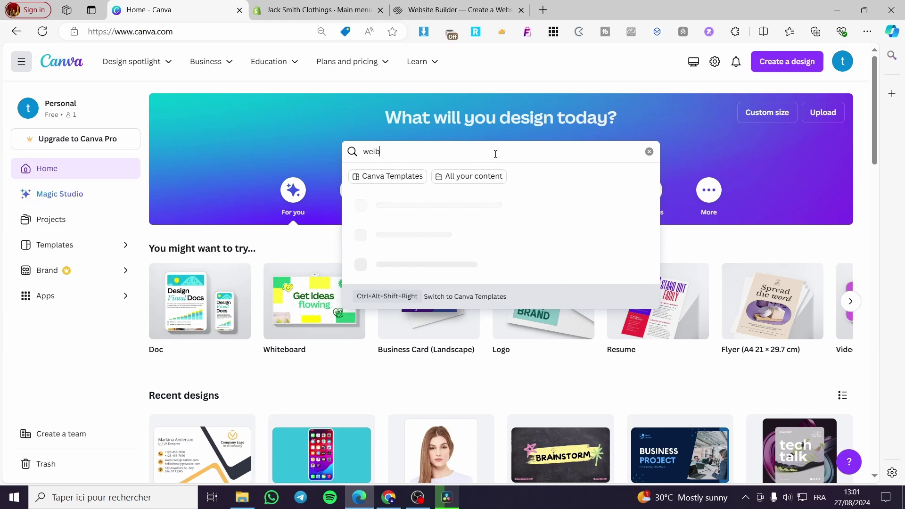
type("sit")
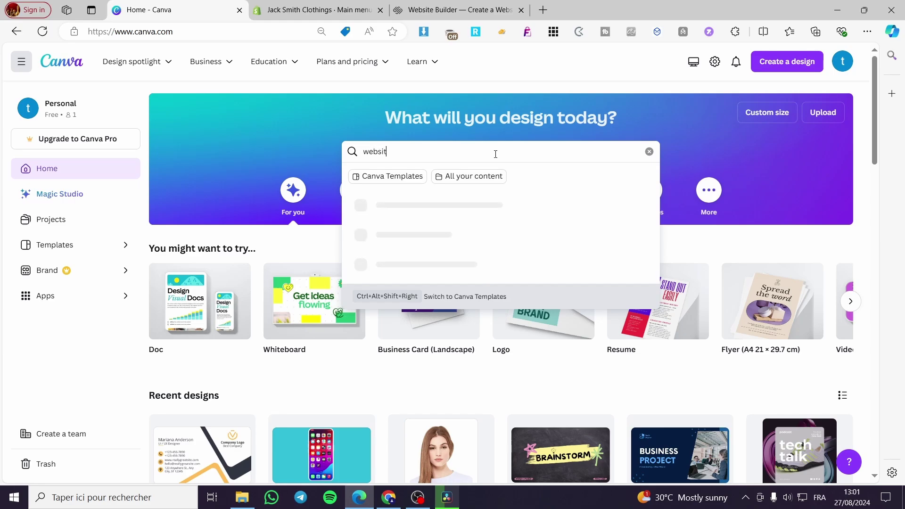
type("e")
key("Return")
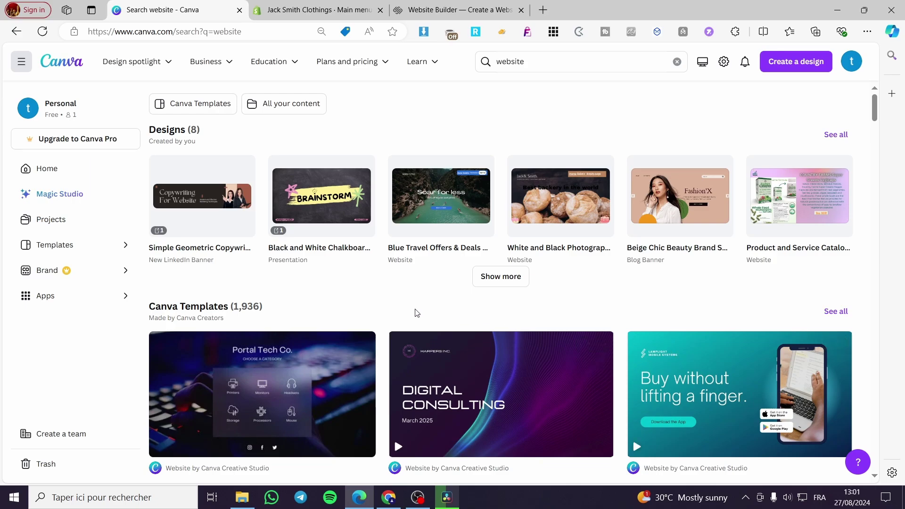
Step: Browse the Canva Creative Studio website template results
scroll(413, 311, "down", 5)
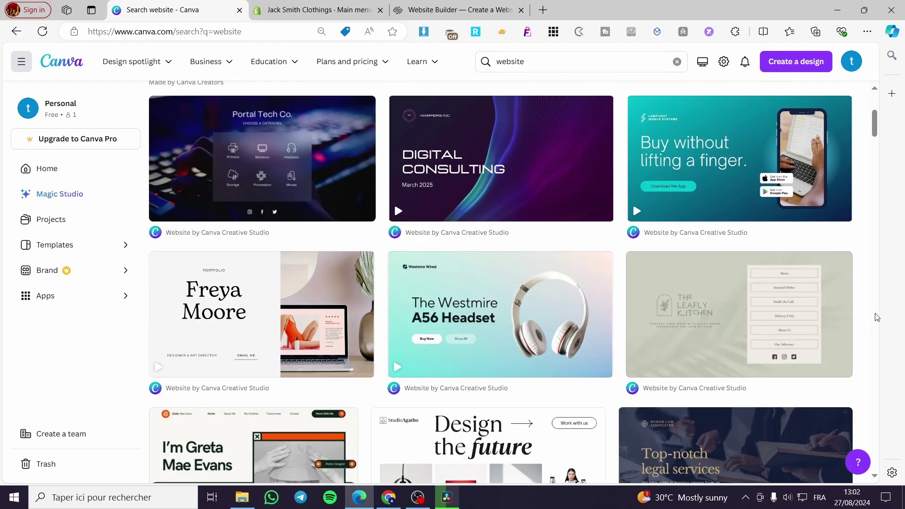
scroll(407, 319, "down", 4)
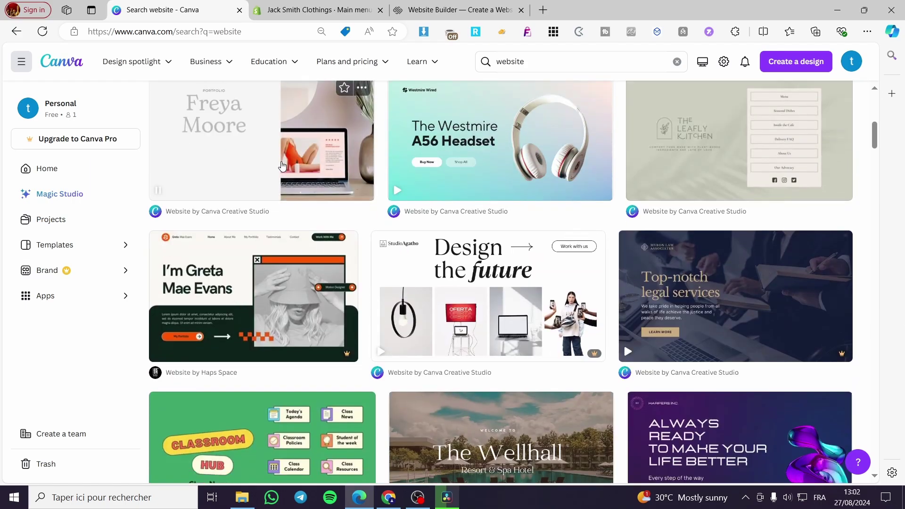
scroll(682, 304, "down", 1)
scroll(682, 304, "down", 3)
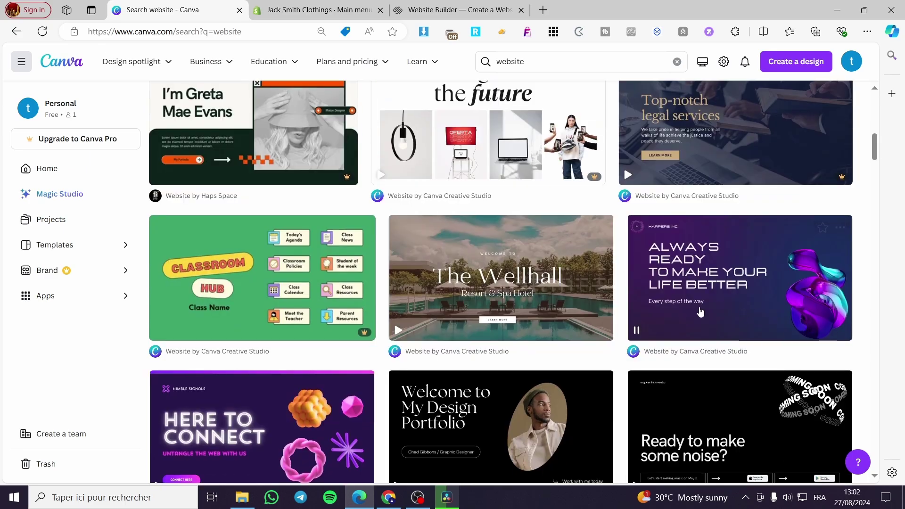
scroll(282, 306, "down", 5)
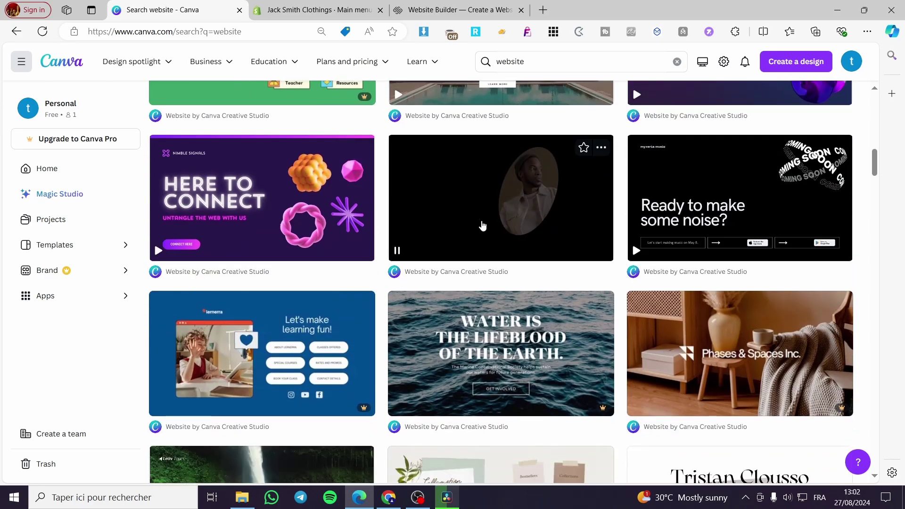
scroll(482, 226, "down", 1)
scroll(482, 226, "down", 4)
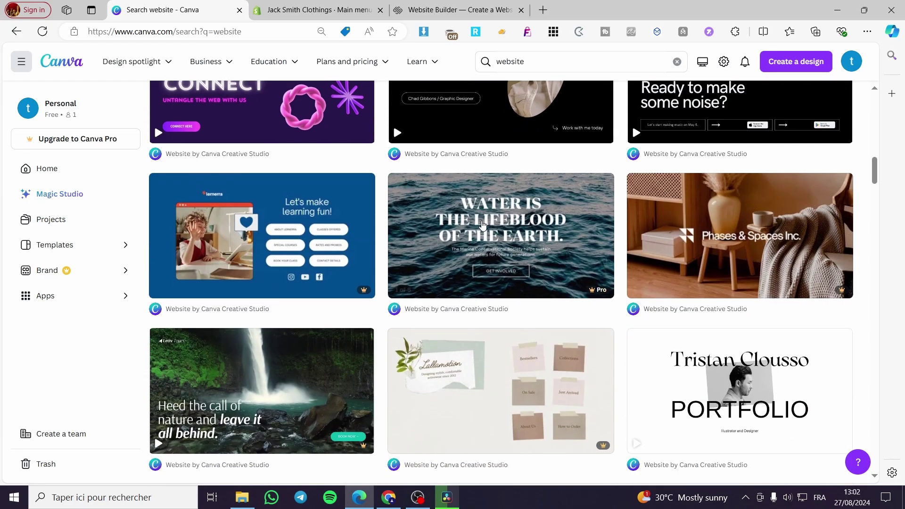
scroll(750, 320, "down", 1)
scroll(750, 319, "down", 8)
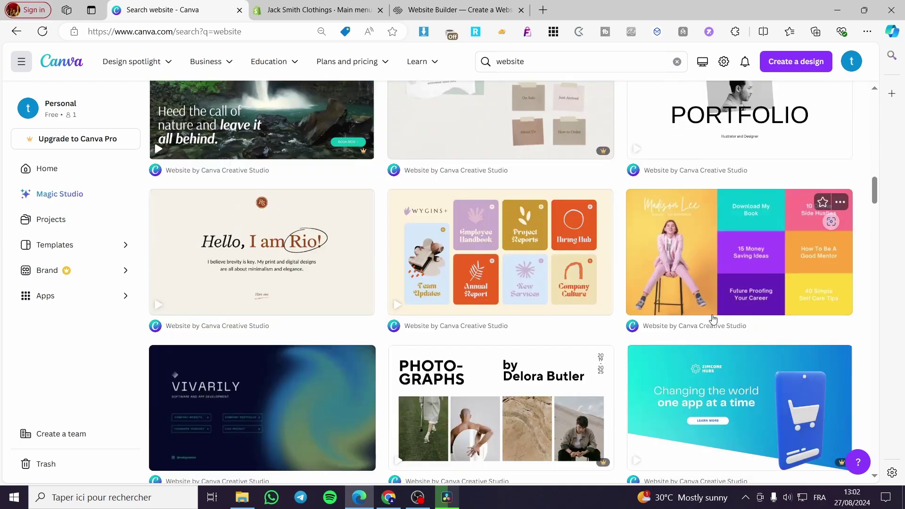
scroll(466, 321, "up", 11)
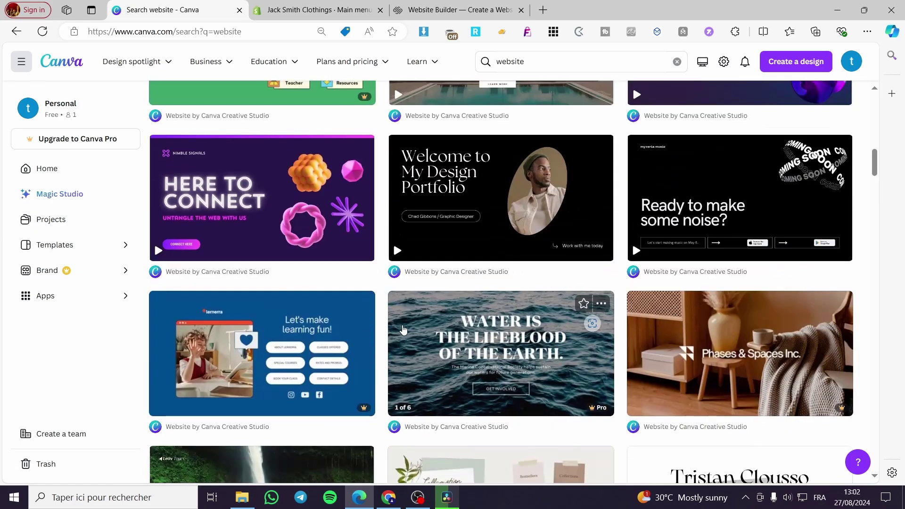
scroll(296, 332, "down", 7)
scroll(296, 332, "down", 7)
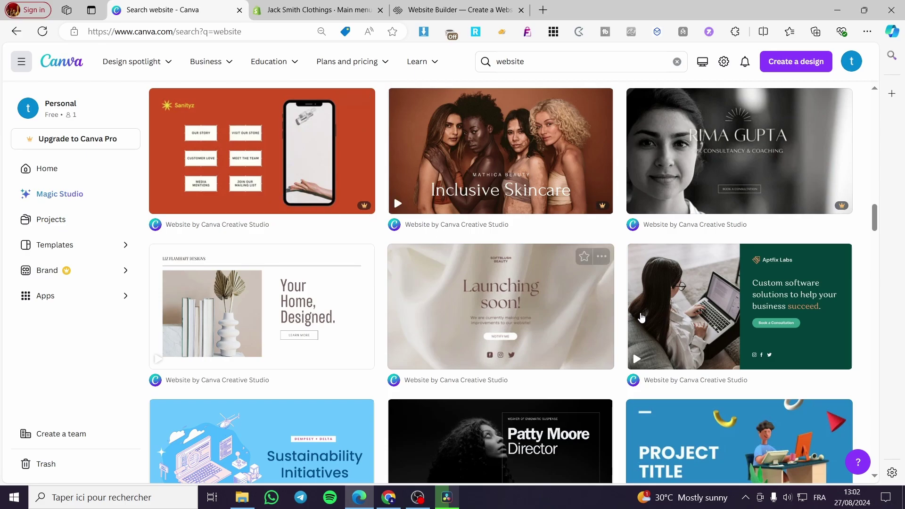
scroll(530, 303, "down", 5)
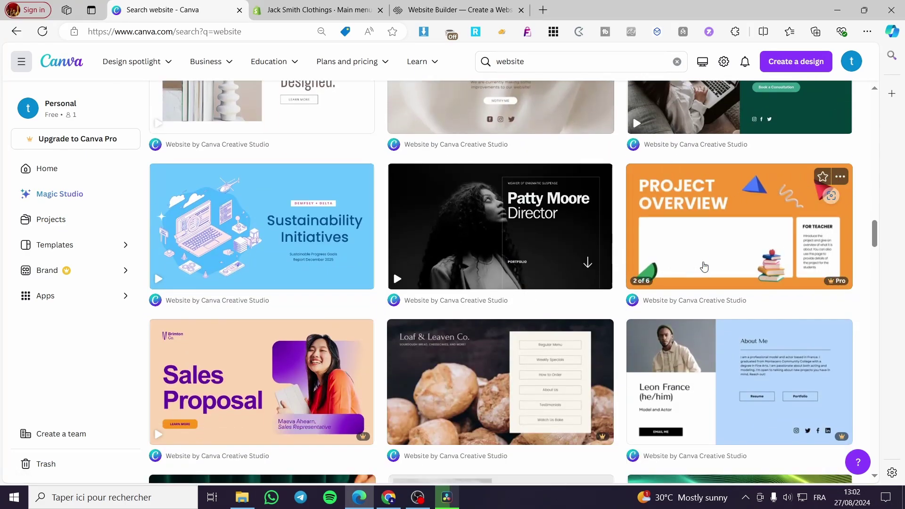
Step: Preview the PROJECT TITLE website template, close it, and keep browsing for the Blue Travel Offers & Deals design
left_click(702, 263)
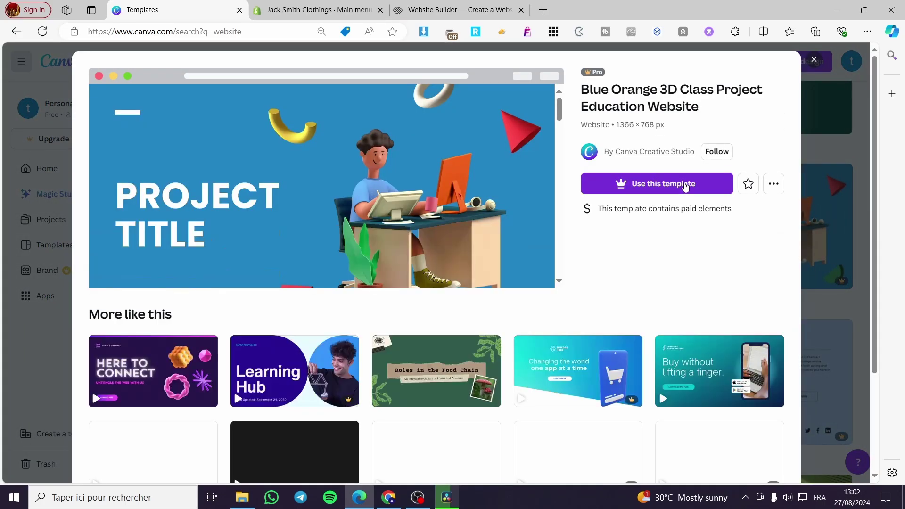
left_click(814, 60)
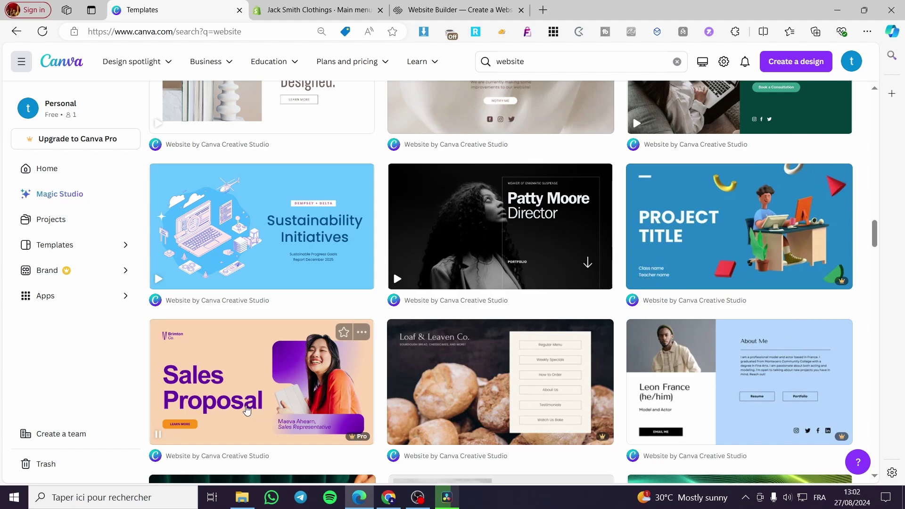
scroll(246, 411, "down", 7)
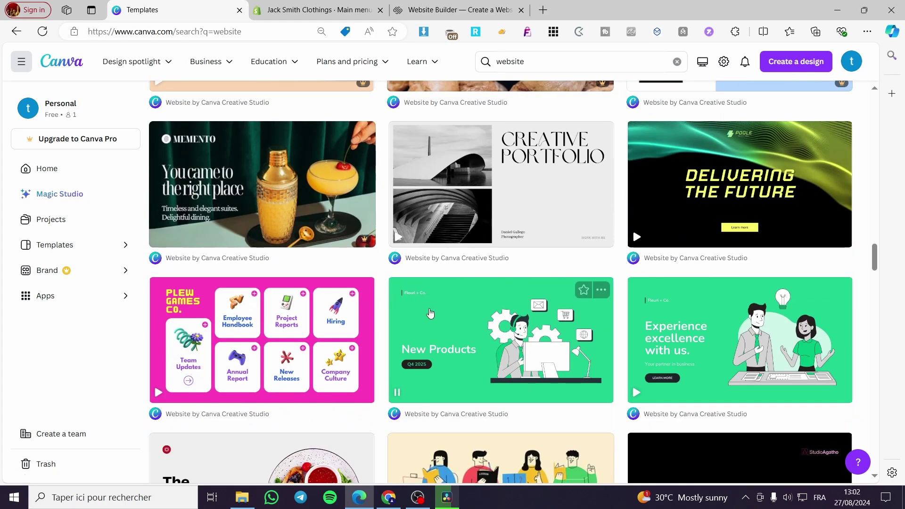
scroll(429, 314, "down", 2)
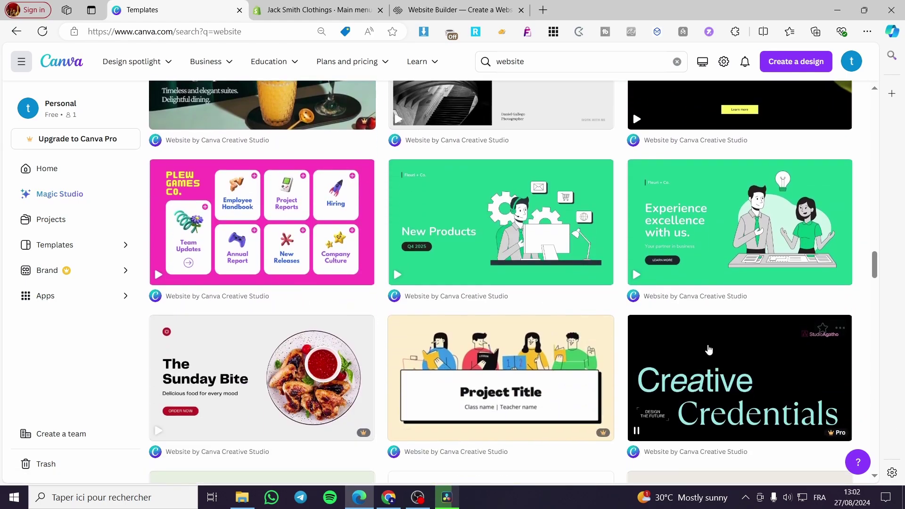
mouse_move(698, 245)
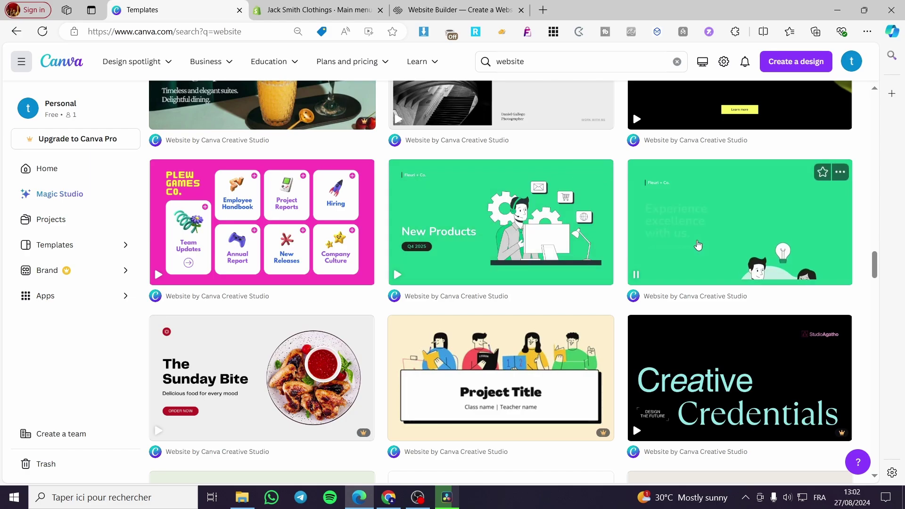
mouse_move(481, 386)
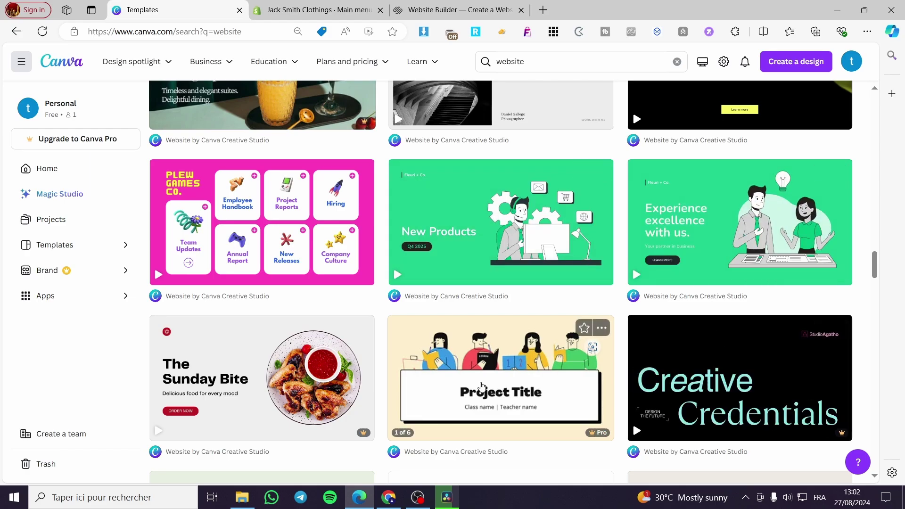
scroll(475, 386, "down", 6)
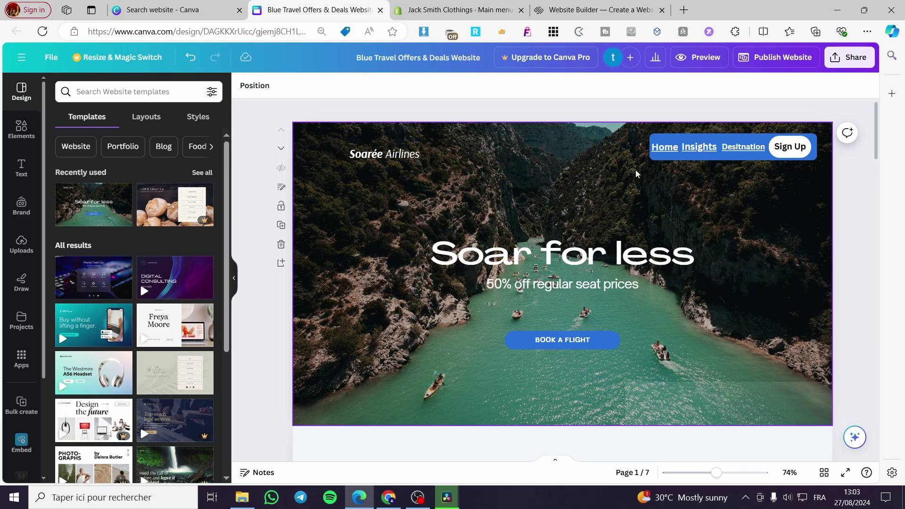
Step: Scroll through the travel site's pages and select page 3, Top Destinations
scroll(456, 303, "down", 20)
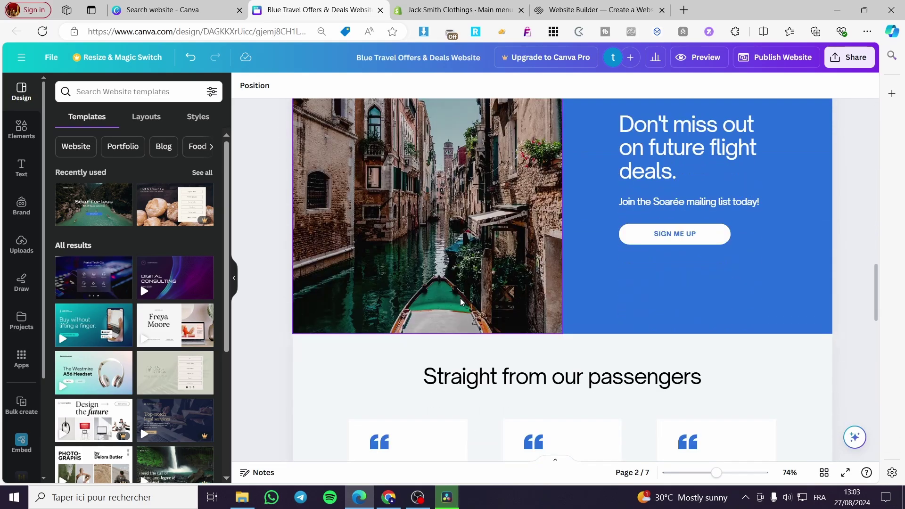
scroll(461, 302, "down", 15)
scroll(462, 302, "up", 10)
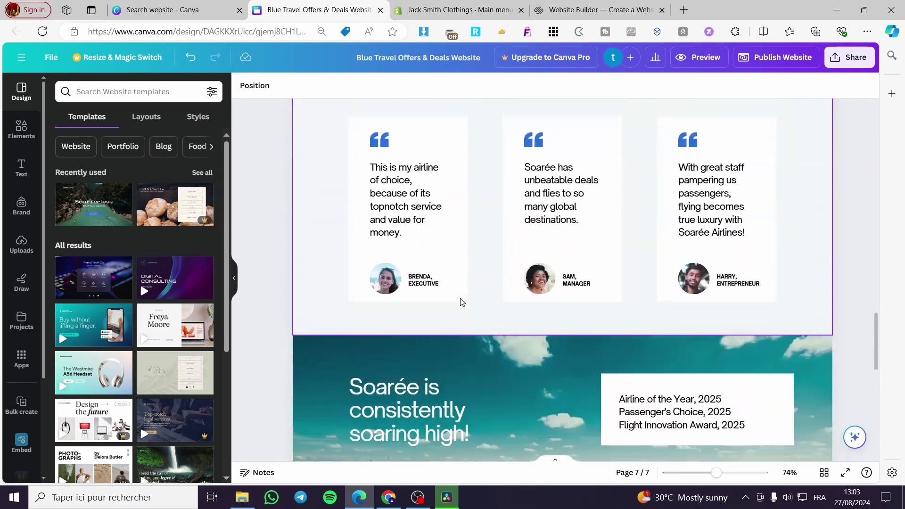
scroll(461, 302, "up", 12)
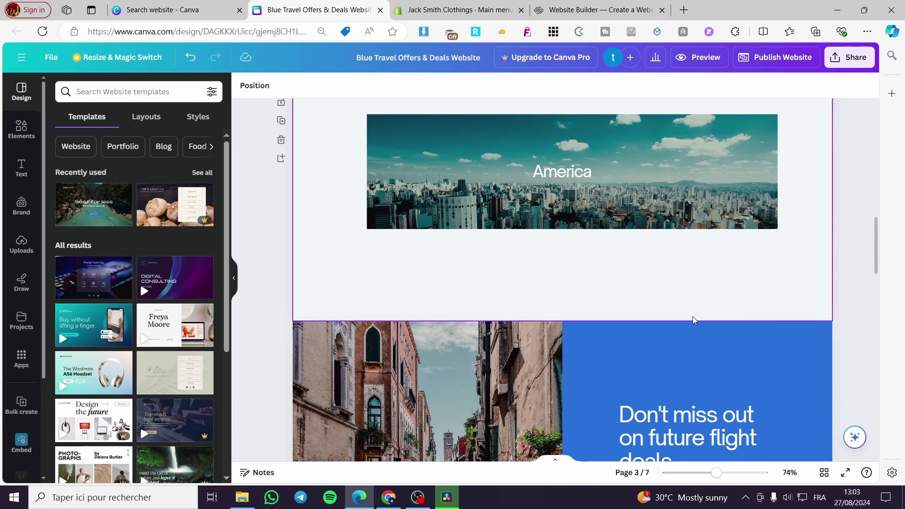
scroll(694, 320, "up", 3)
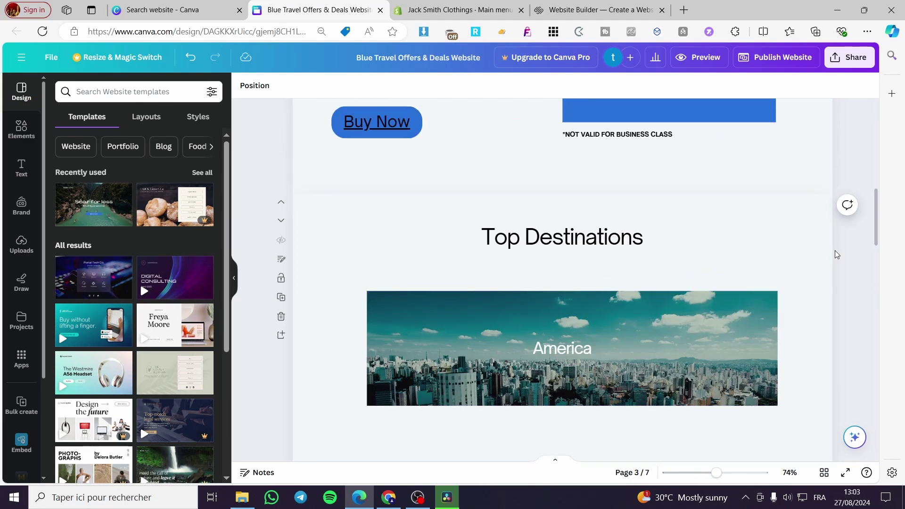
left_click(818, 255)
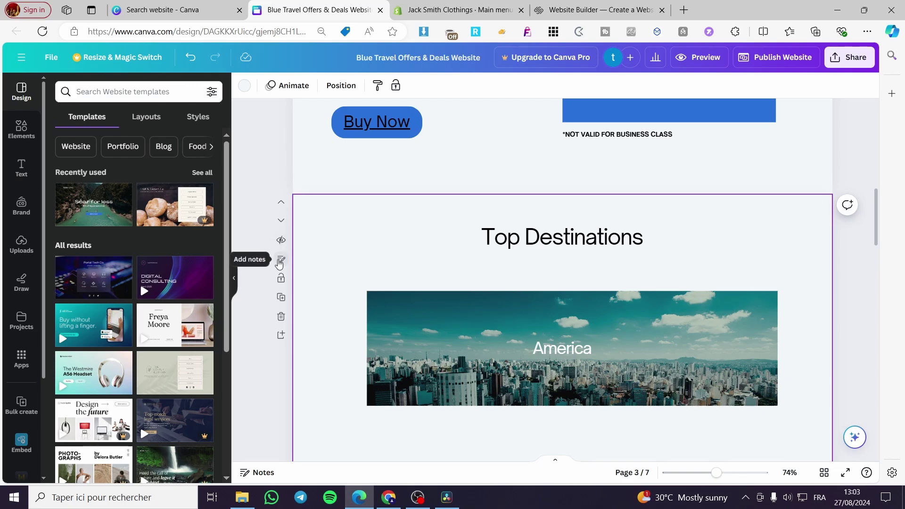
Step: Give page 3 the title 'Destination' in its page notes
left_click(262, 461)
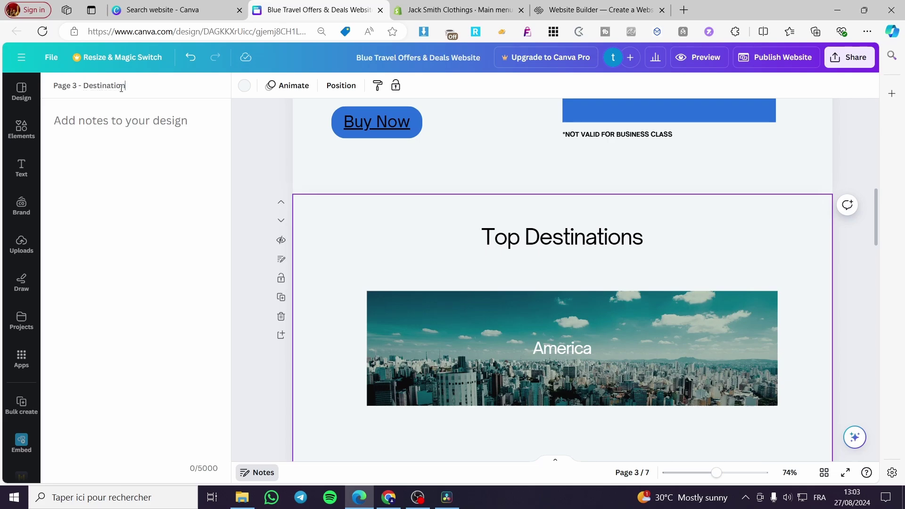
left_click(374, 238)
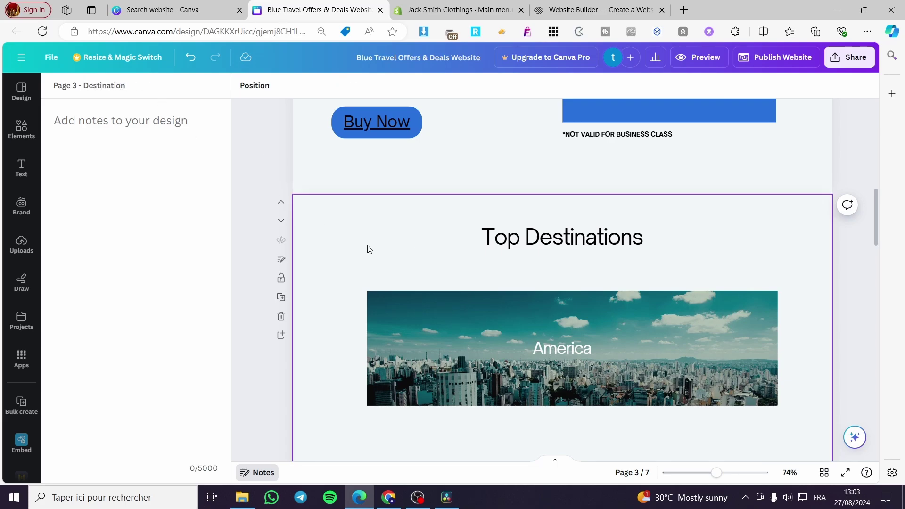
scroll(460, 259, "up", 8)
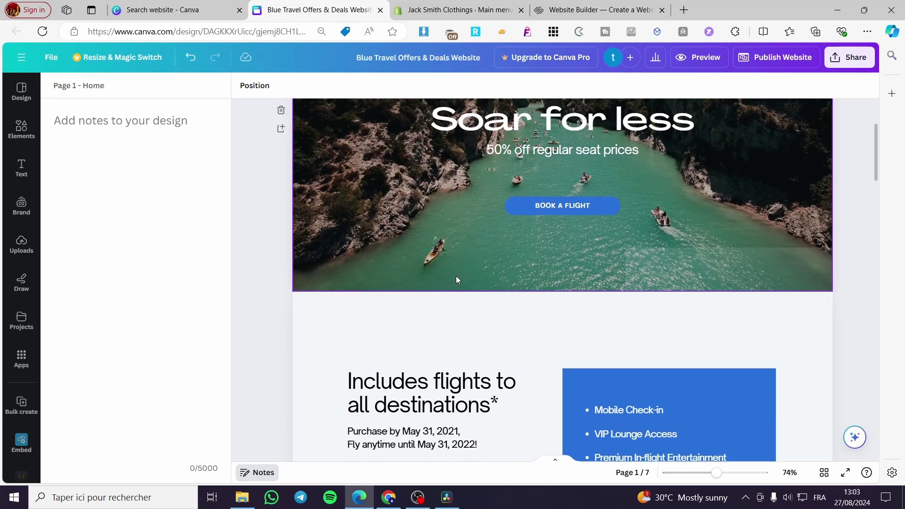
scroll(457, 276, "down", 2)
Step: Check the Offers and Sign Up page titles, then return to the Home page
left_click(484, 220)
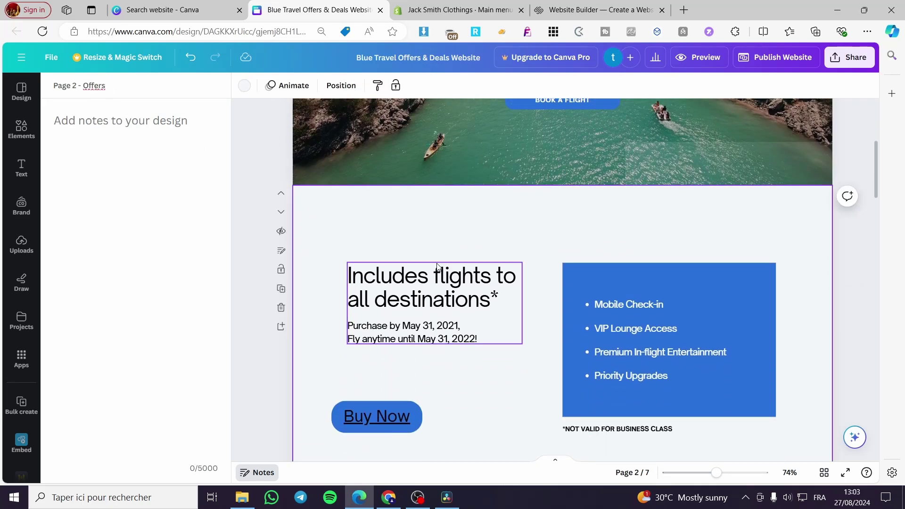
scroll(472, 283, "down", 7)
left_click(501, 275)
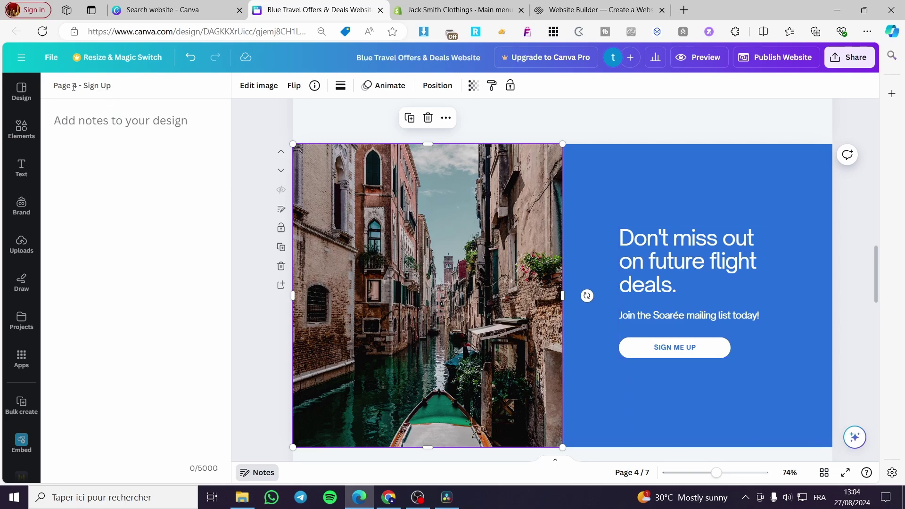
scroll(509, 330, "up", 7)
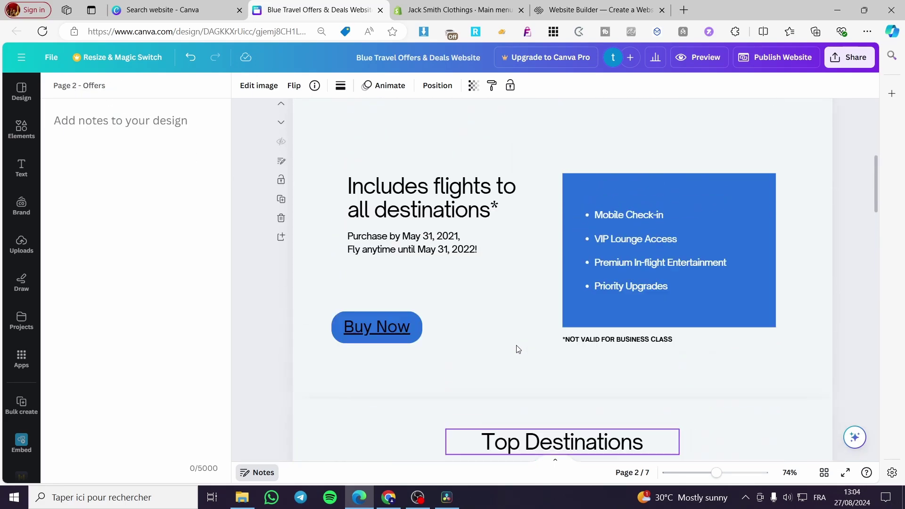
left_click(516, 262)
scroll(523, 278, "down", 5)
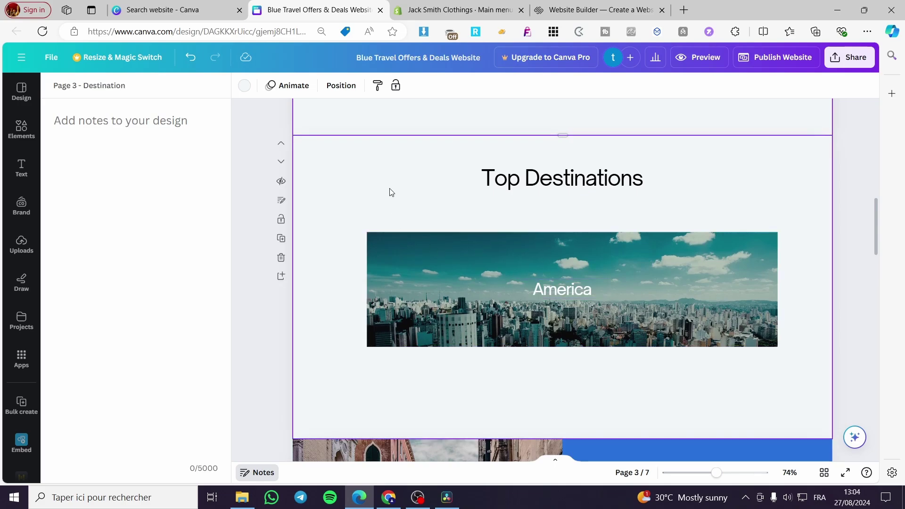
scroll(453, 298, "down", 5)
scroll(454, 298, "down", 1)
left_click(508, 227)
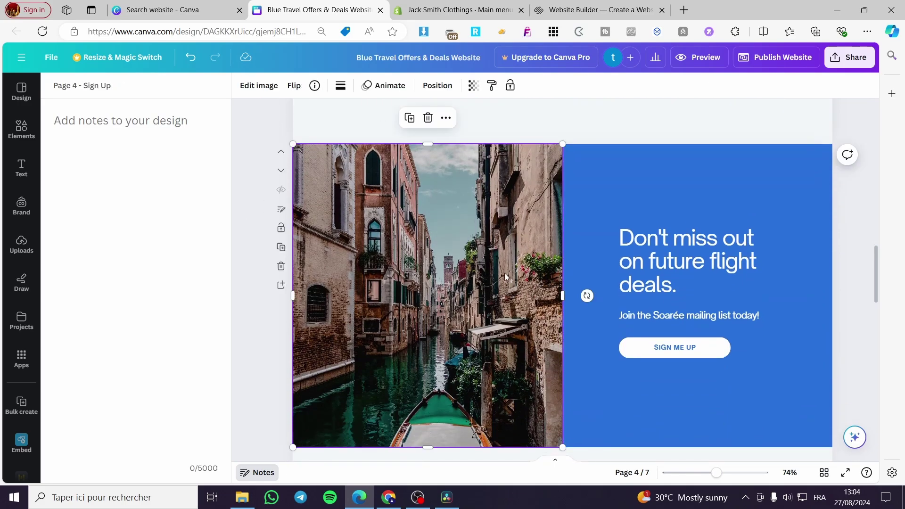
scroll(566, 264, "up", 10)
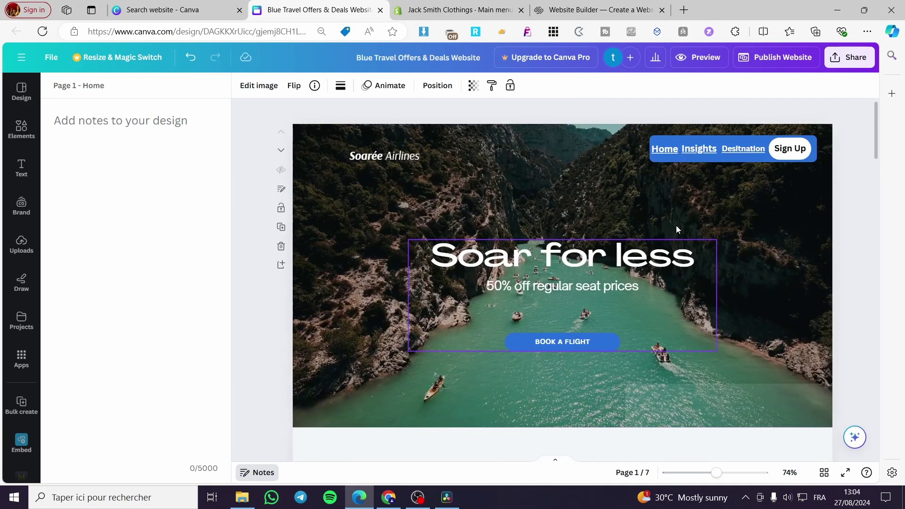
left_click(499, 134)
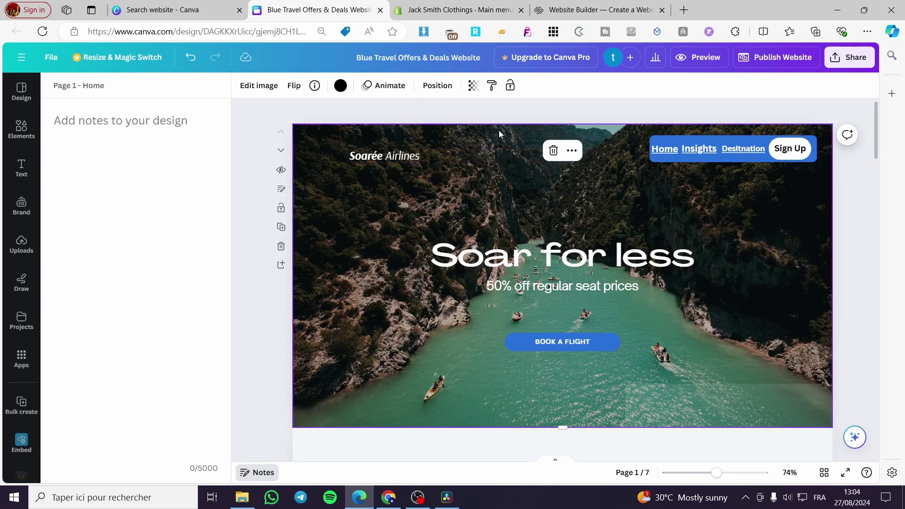
Step: Add an 'Offers' heading and move it to the top of the Home page
left_click(267, 472)
left_click(26, 136)
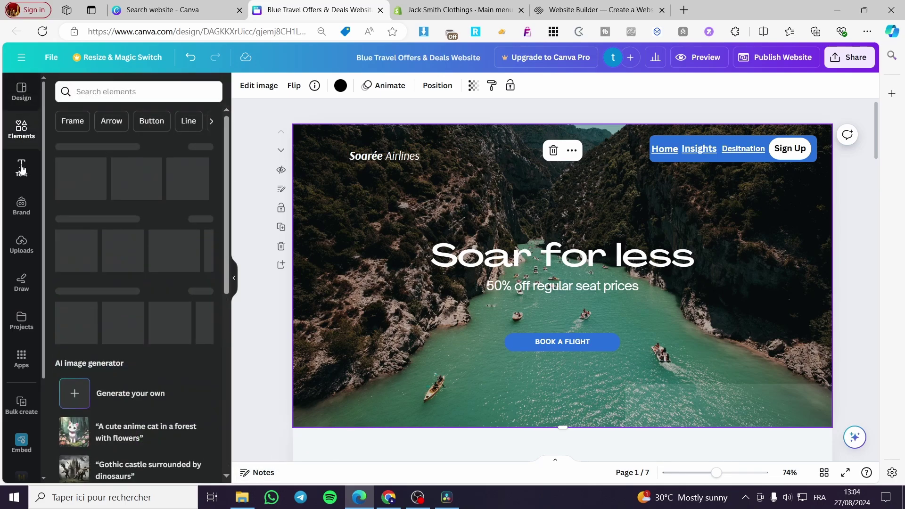
left_click(21, 168)
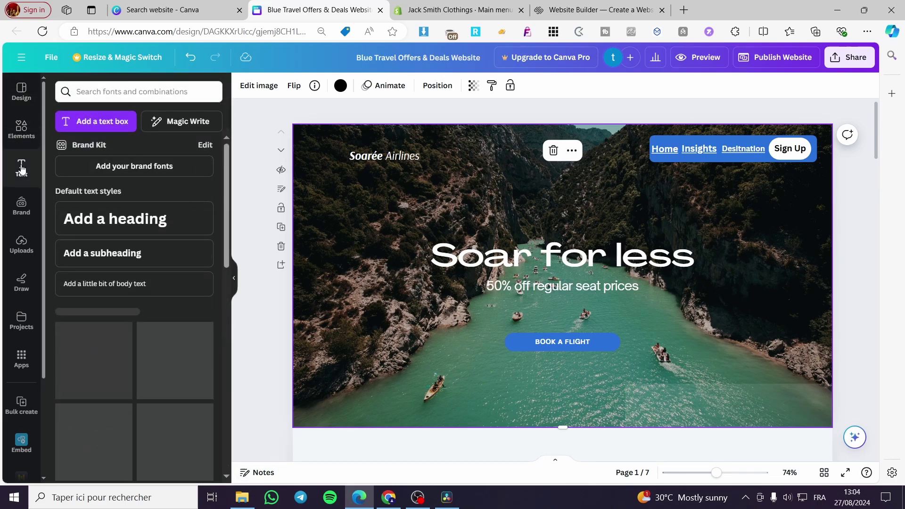
left_click(110, 219)
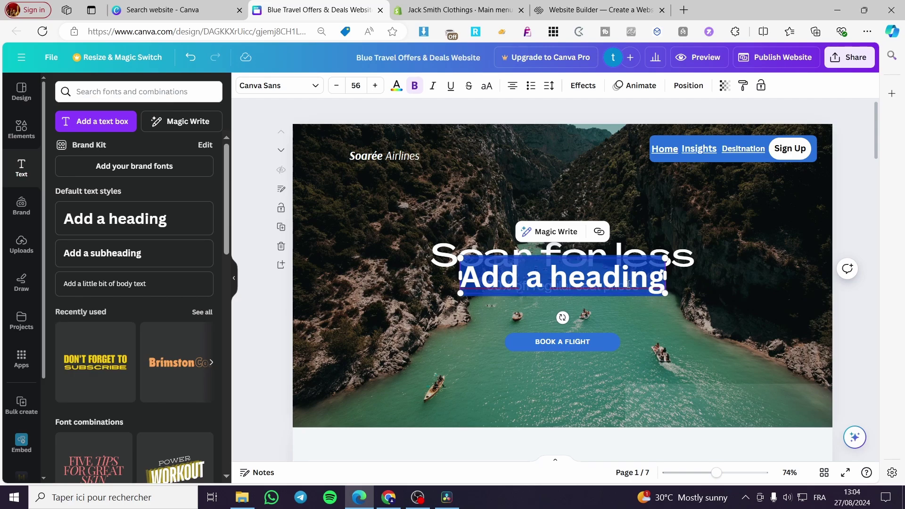
type("Offers")
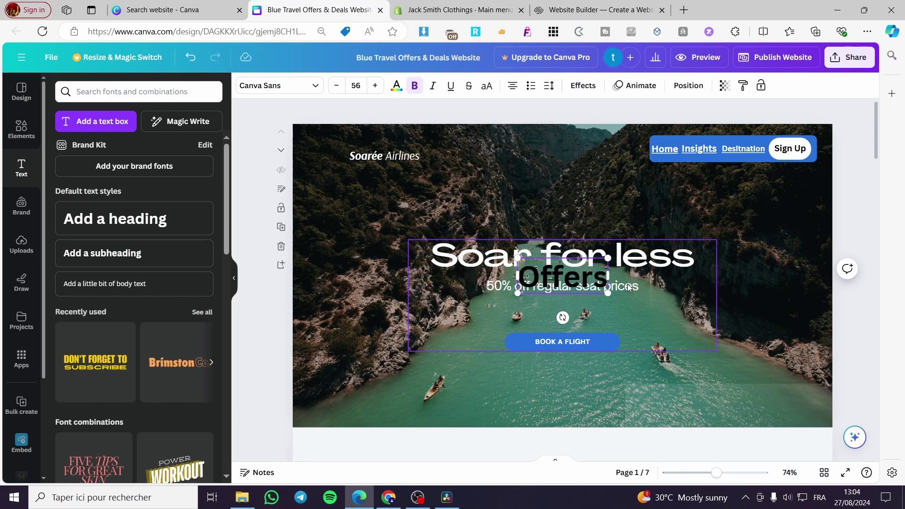
left_click(632, 290)
left_click_drag(583, 273, 517, 155)
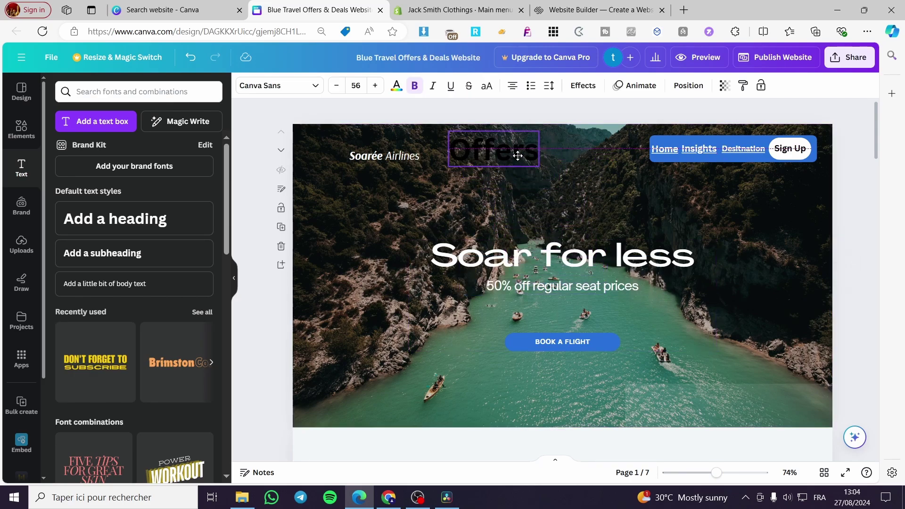
Step: Make the Offers text white, shrink it to nav-link size, and place a copy beside it
double_click(508, 155)
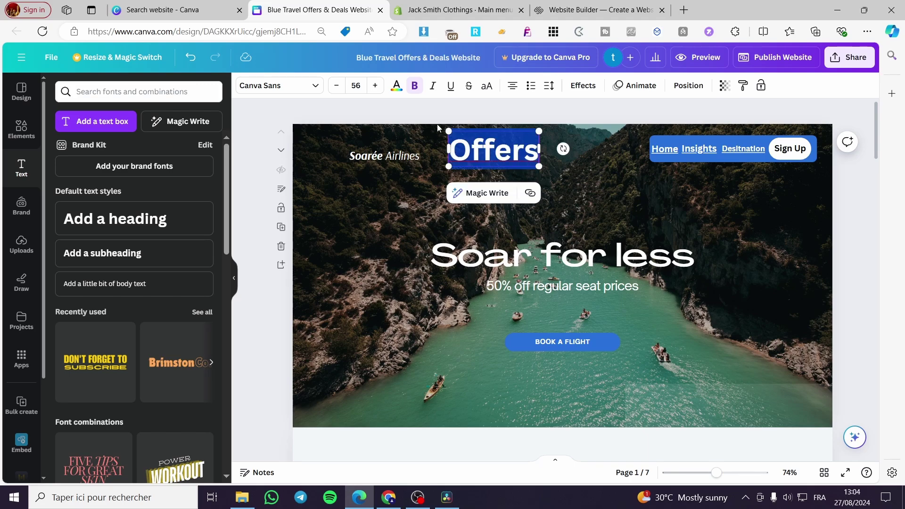
left_click(397, 85)
left_click(176, 150)
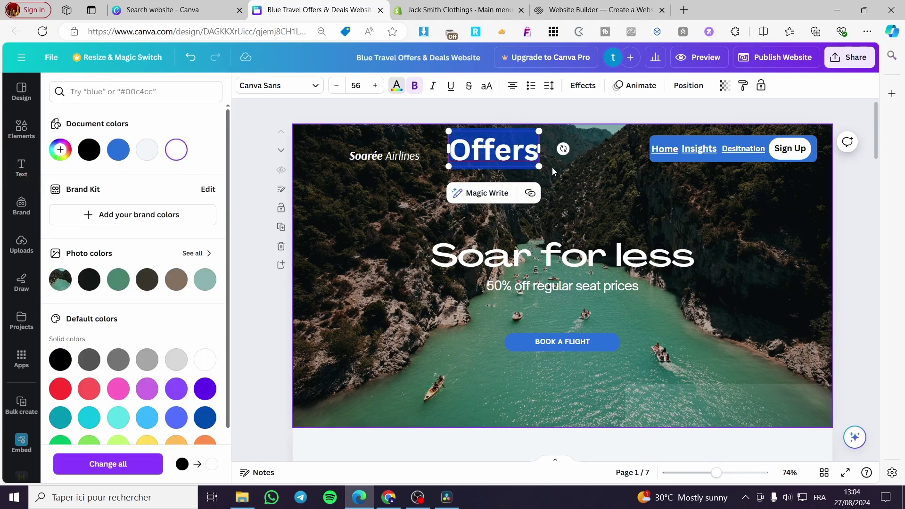
key("Escape")
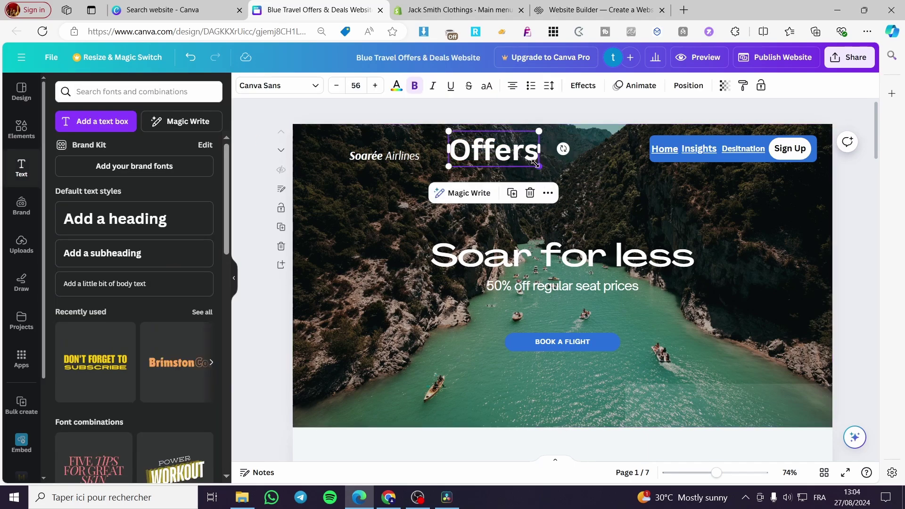
left_click_drag(535, 163, 479, 147)
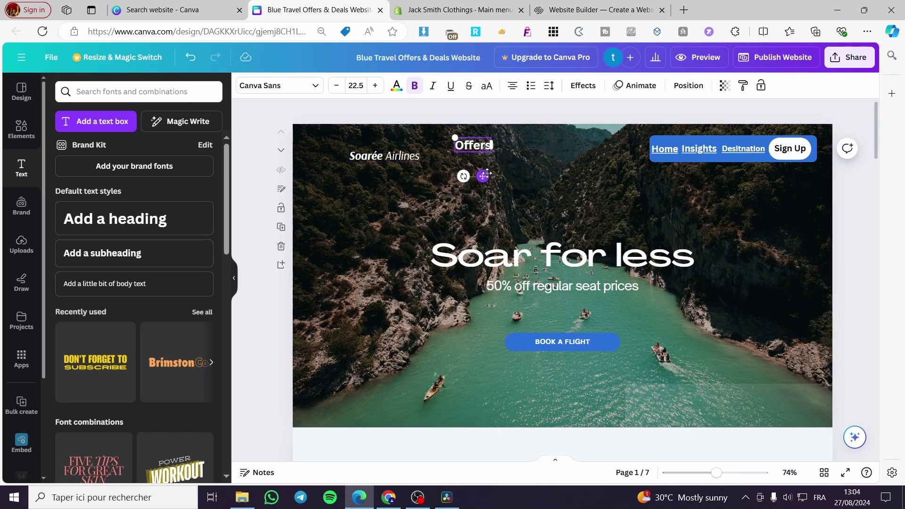
left_click_drag(480, 168, 524, 172)
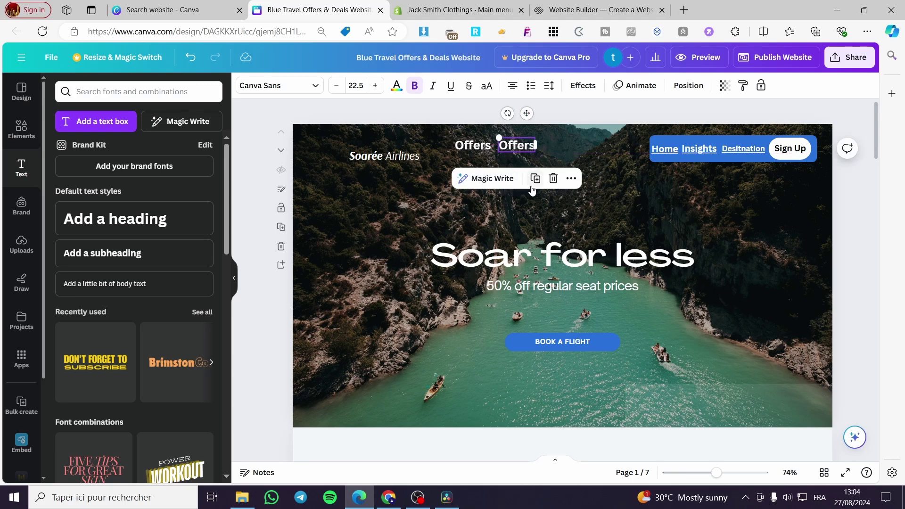
Step: Duplicate the Offers link and change the middle copy to 'Destinations'
key("ctrl+d")
left_click(515, 145)
double_click(514, 145)
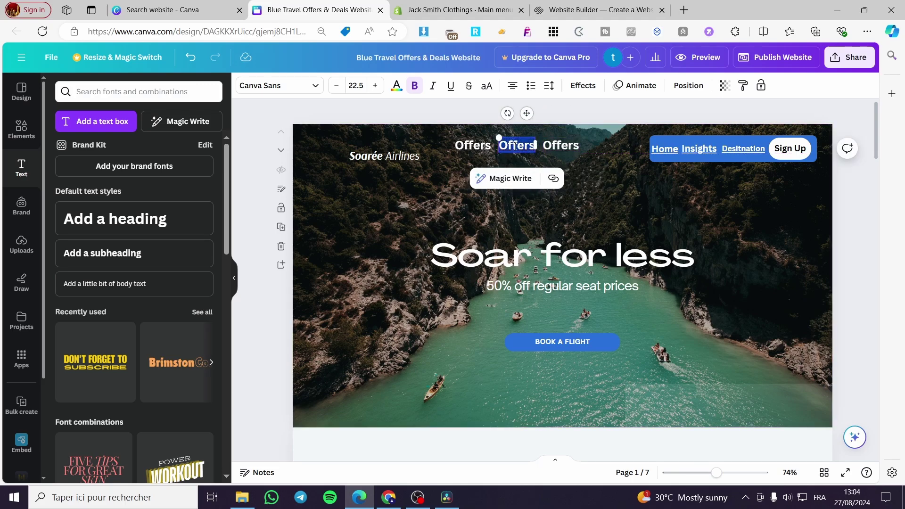
type("Destination")
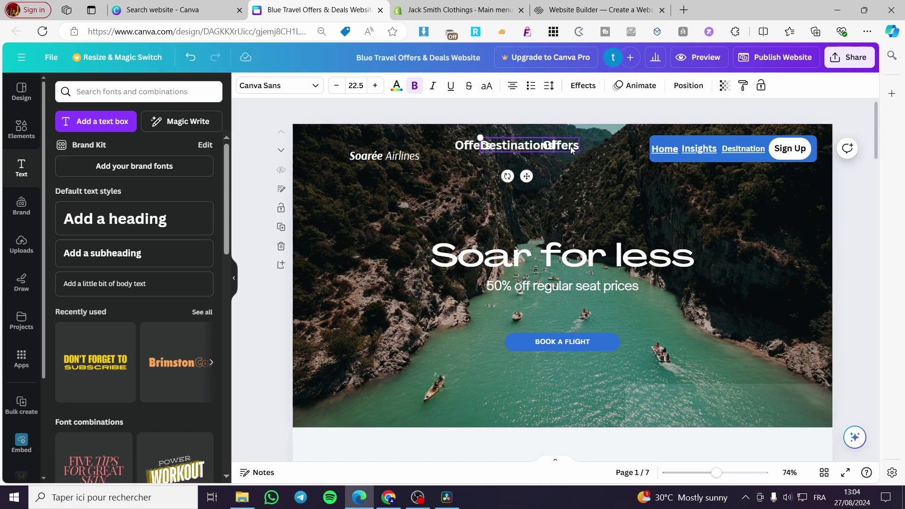
type("s")
left_click_drag(529, 145, 541, 142)
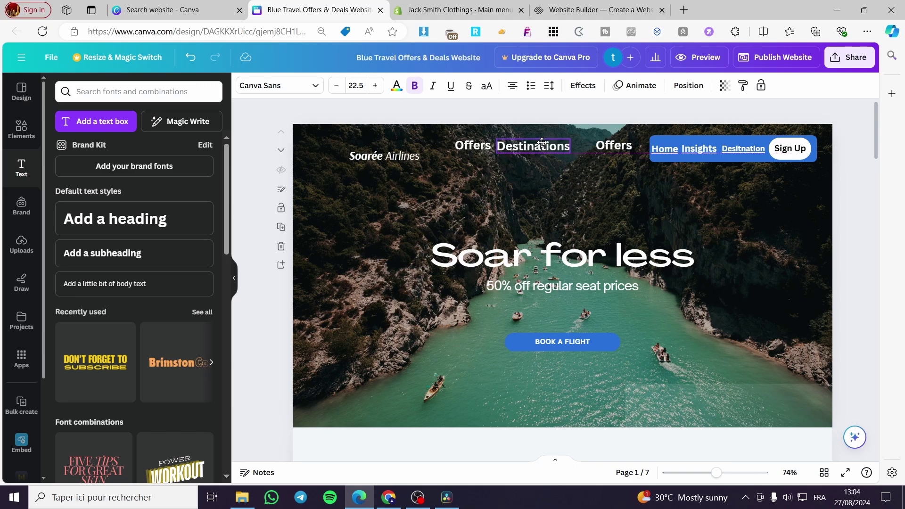
Step: Change the rightmost copy to 'Sign Up' and position it next to Destinations
left_click(611, 146)
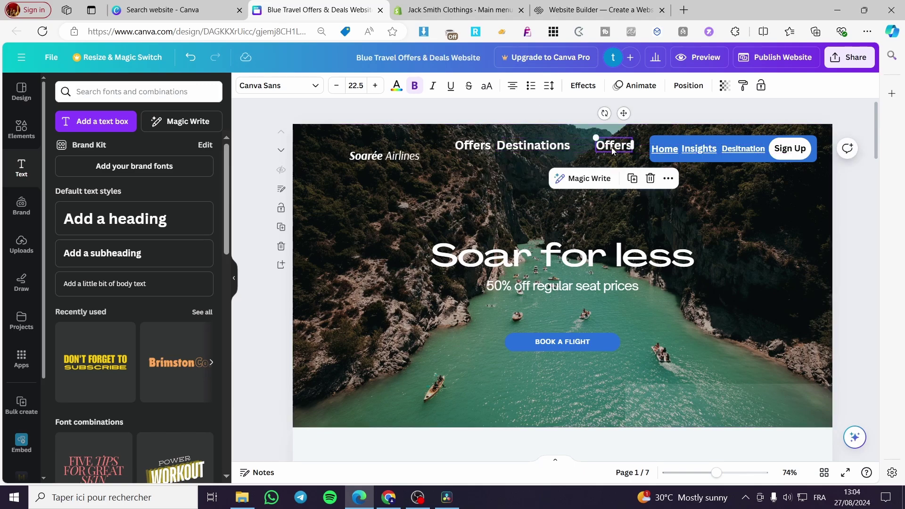
left_click_drag(611, 146, 597, 148)
double_click(597, 147)
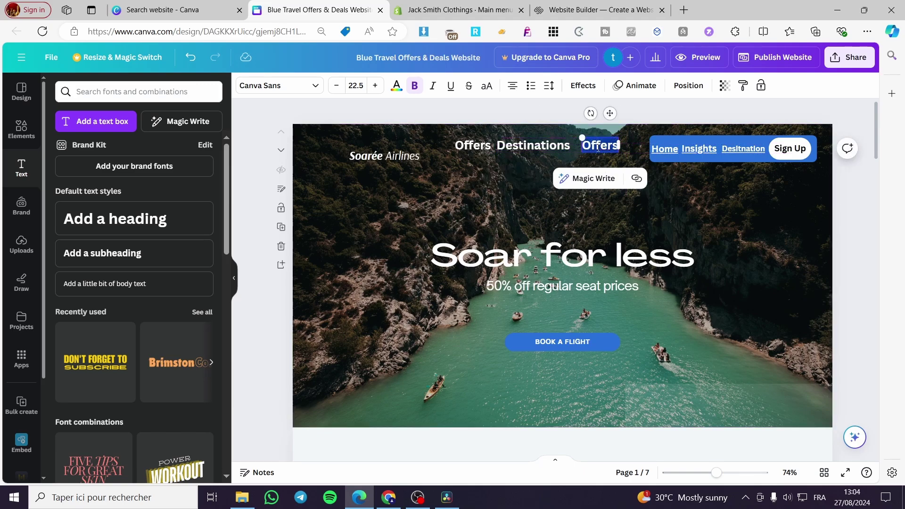
type("Sign")
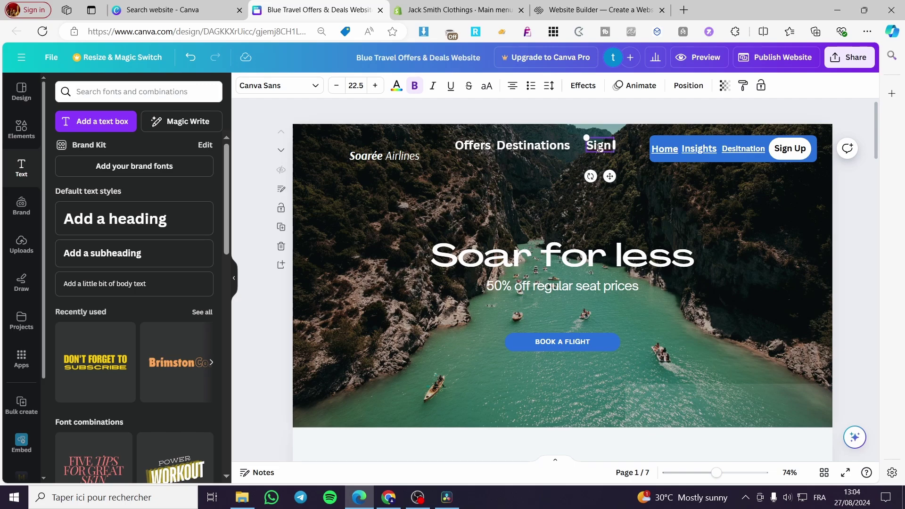
type(" Up")
left_click(623, 163)
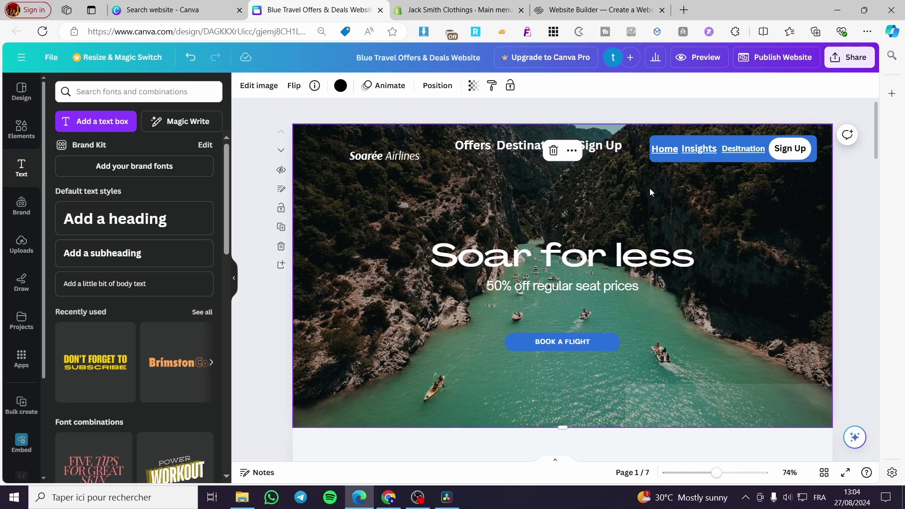
left_click(593, 149)
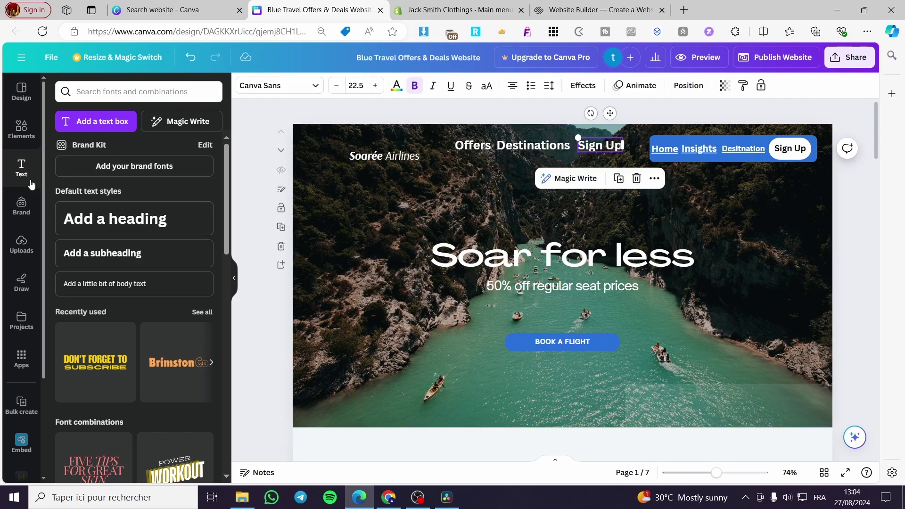
Step: Add a blue rounded square, squash it into a thin 440×49 bar, and move it behind the nav text
left_click(26, 134)
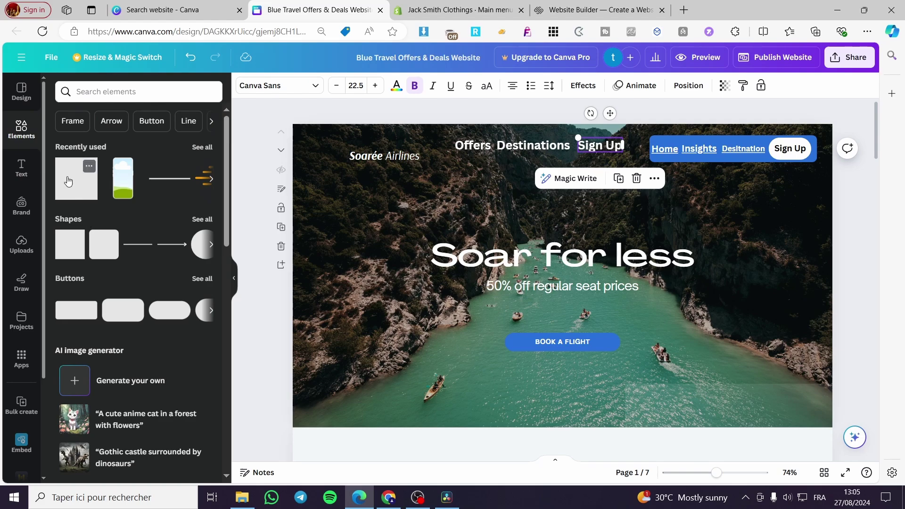
left_click(104, 255)
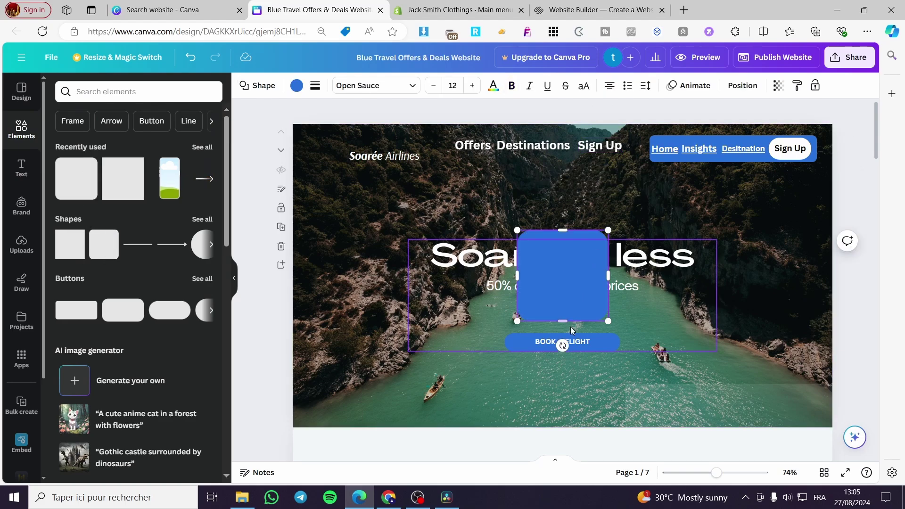
left_click_drag(564, 316, 693, 241)
left_click(721, 313)
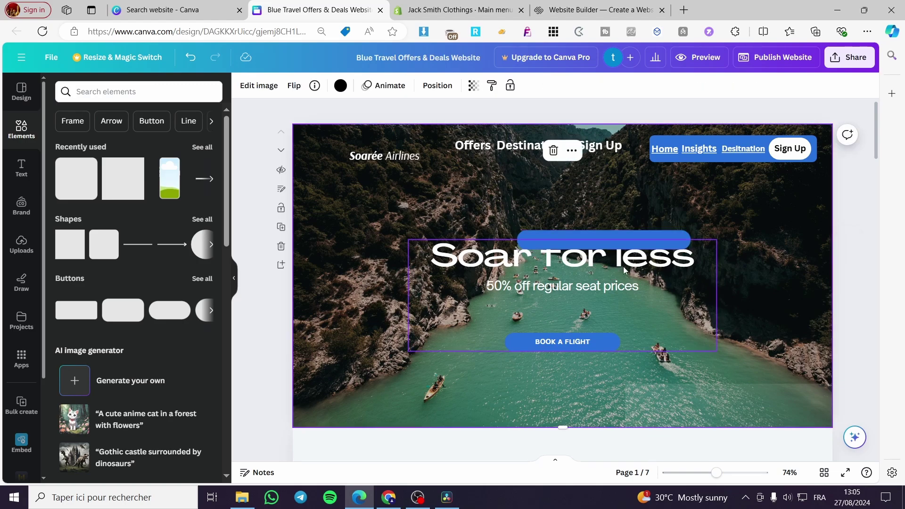
left_click(594, 243)
left_click_drag(593, 242, 530, 147)
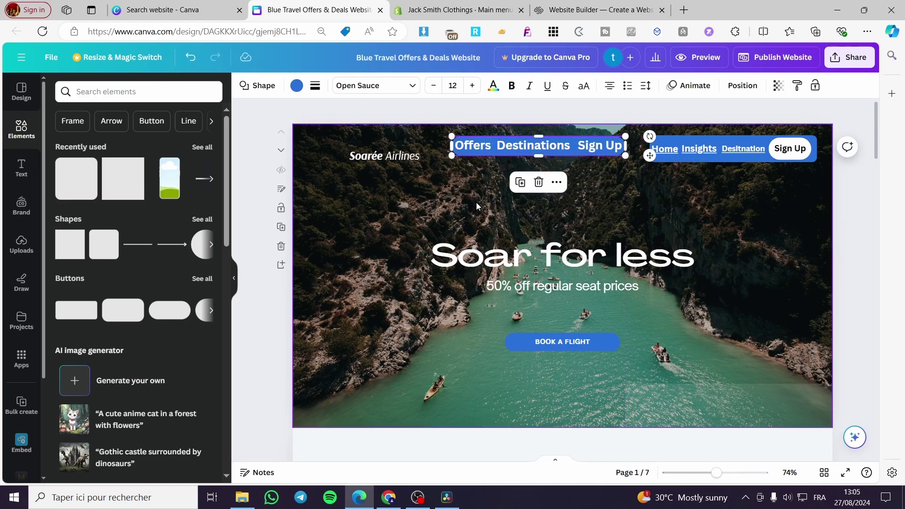
left_click(447, 182)
double_click(476, 145)
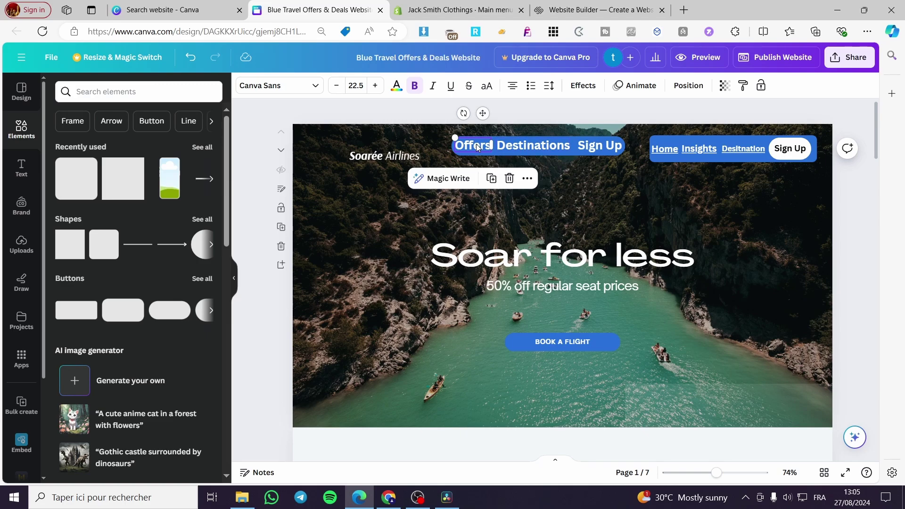
Step: Link the Offers nav text to the '2 - Offers' page
left_click(527, 179)
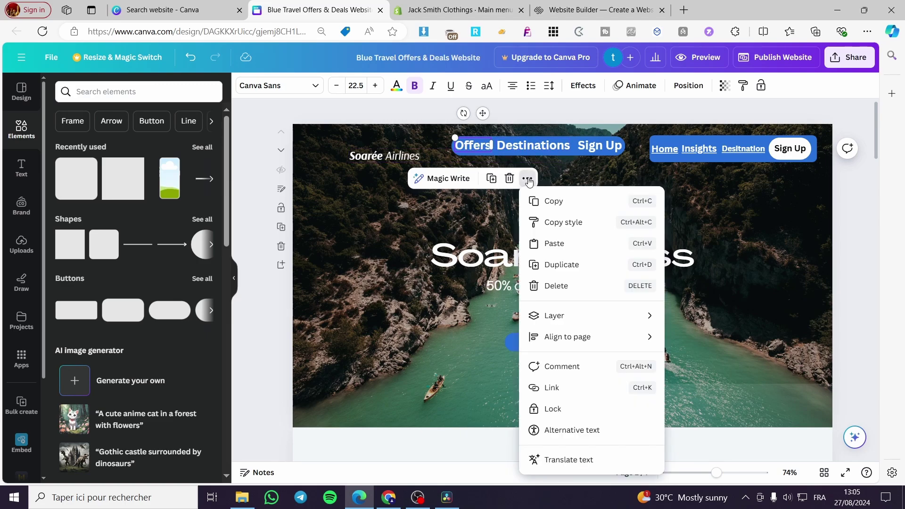
left_click(566, 388)
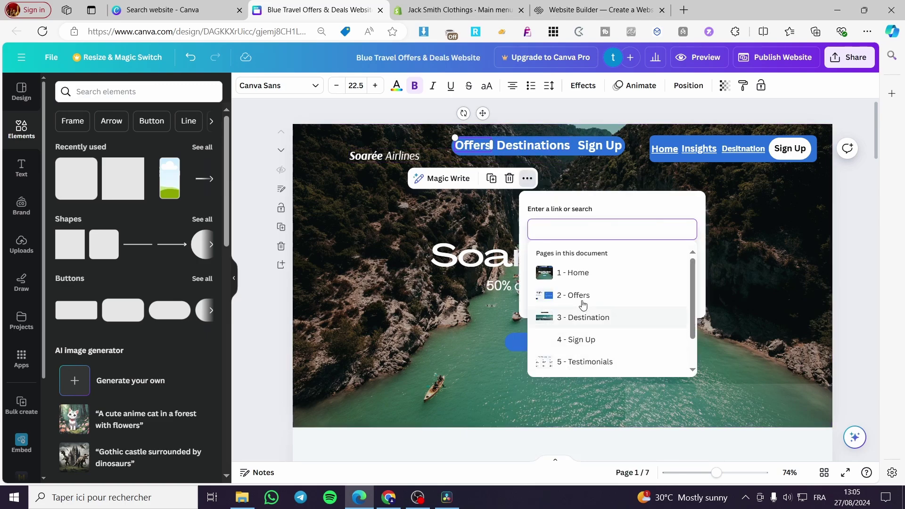
scroll(551, 292, "down", 2)
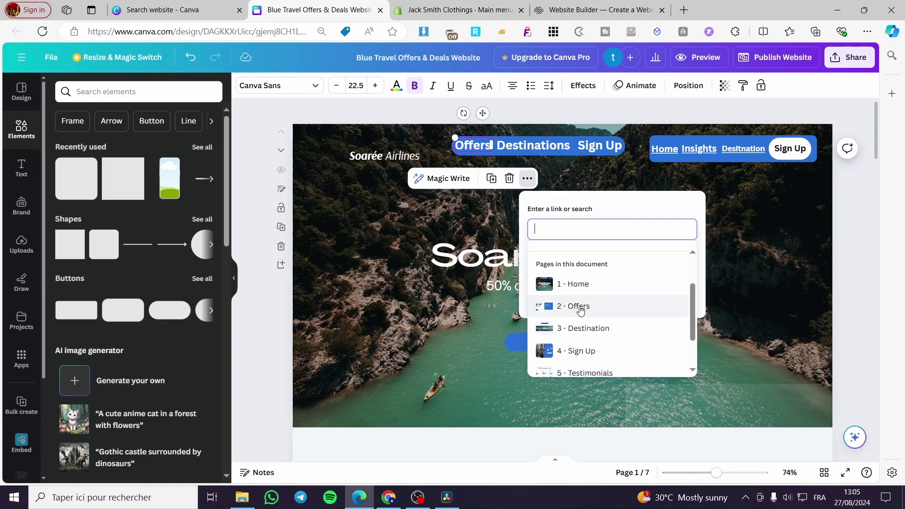
left_click(580, 307)
left_click(614, 289)
Step: Link the Destinations nav text to the '3 - Destination' page
double_click(523, 147)
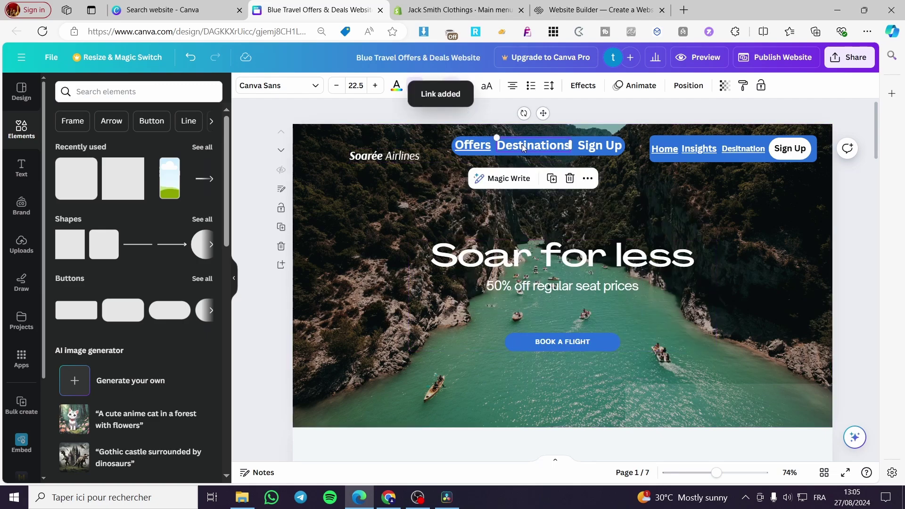
left_click(587, 179)
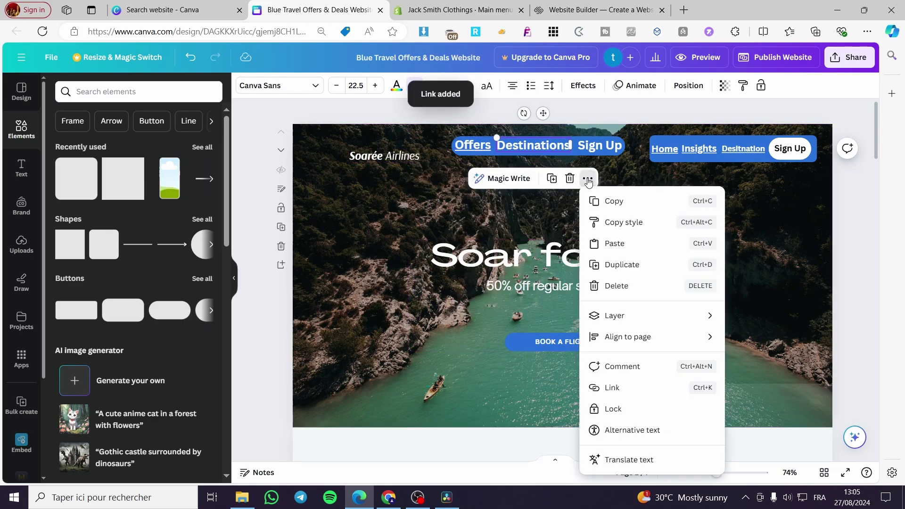
left_click(650, 388)
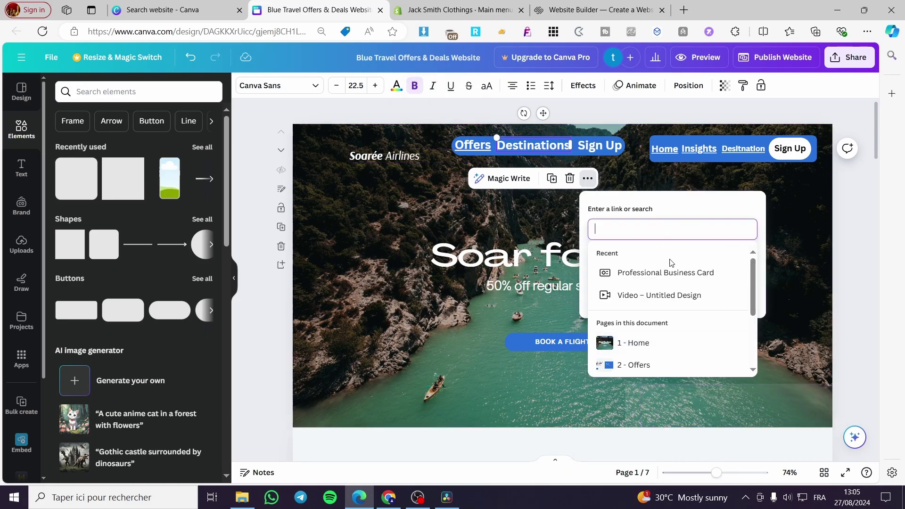
scroll(674, 330, "down", 2)
left_click(678, 332)
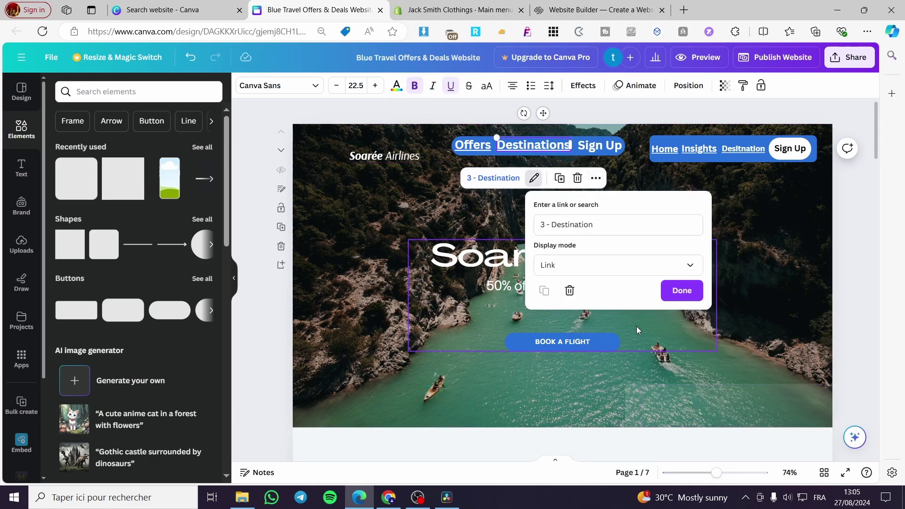
left_click(681, 290)
Step: Link the Sign Up nav text to the '4 - Sign Up' page
left_click(595, 150)
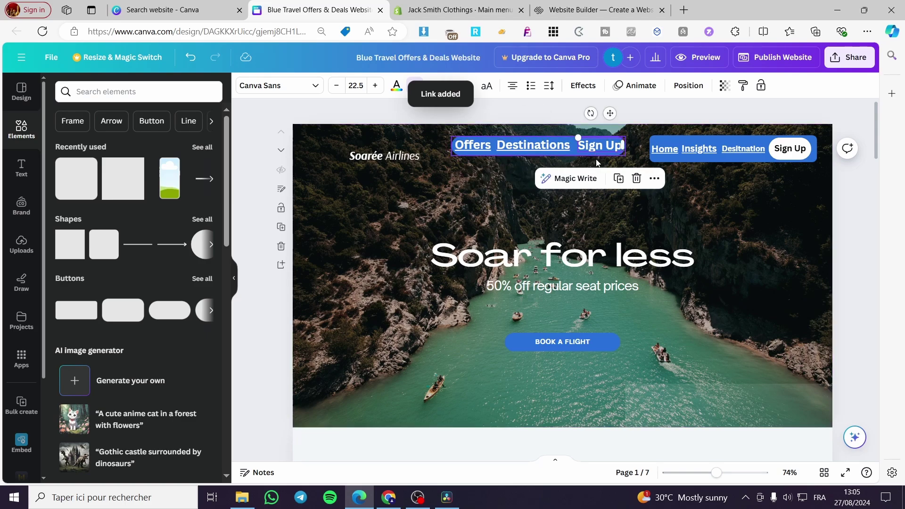
left_click(653, 178)
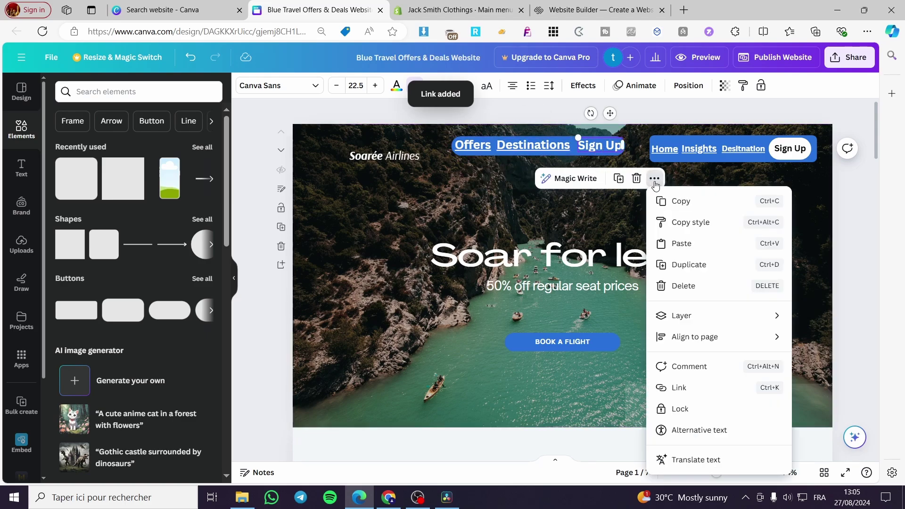
left_click(660, 387)
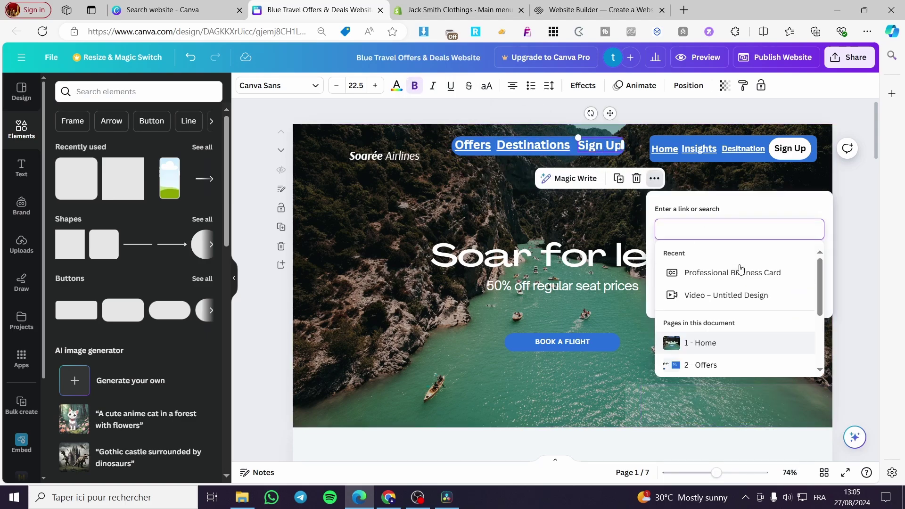
scroll(734, 361, "down", 3)
left_click(733, 349)
key("Escape")
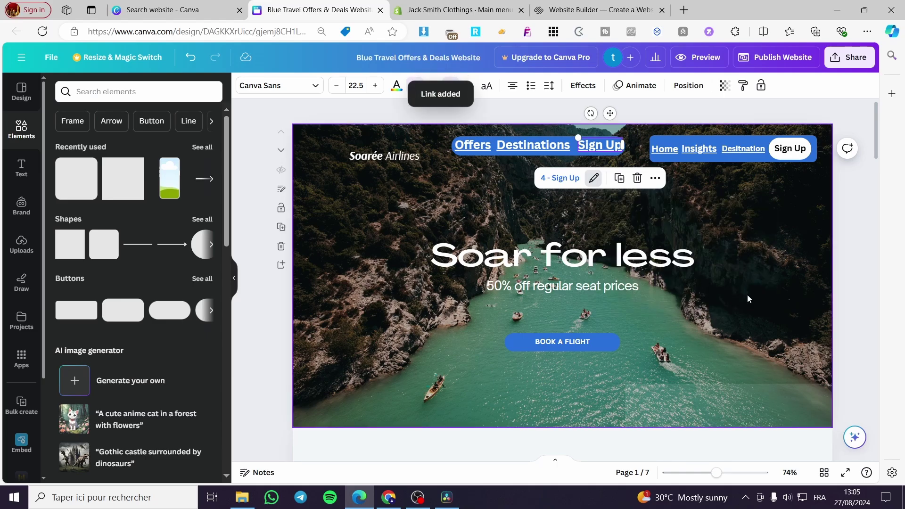
left_click(781, 58)
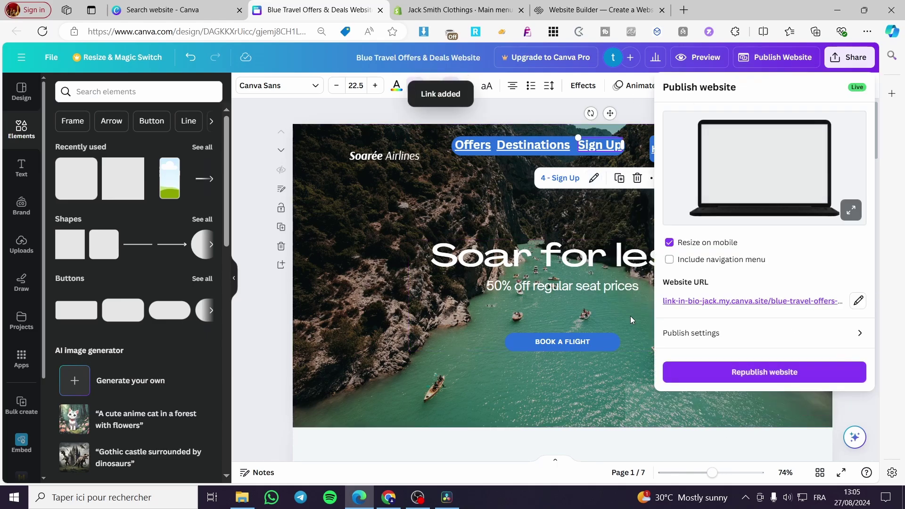
Step: Republish the website and view the live site in a new tab
left_click(735, 371)
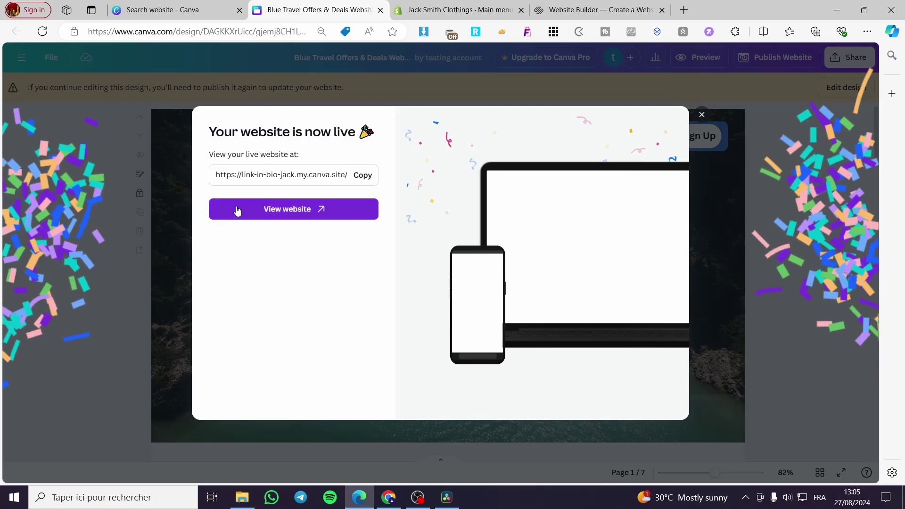
left_click(293, 209)
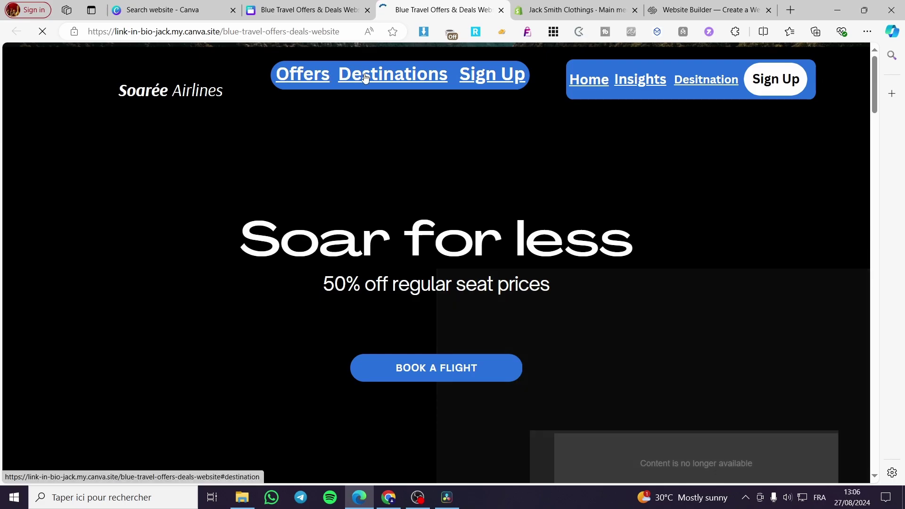
Step: Test the live site's Offers, Destinations and Sign Up links, then dismiss Canva's live notice
left_click(294, 77)
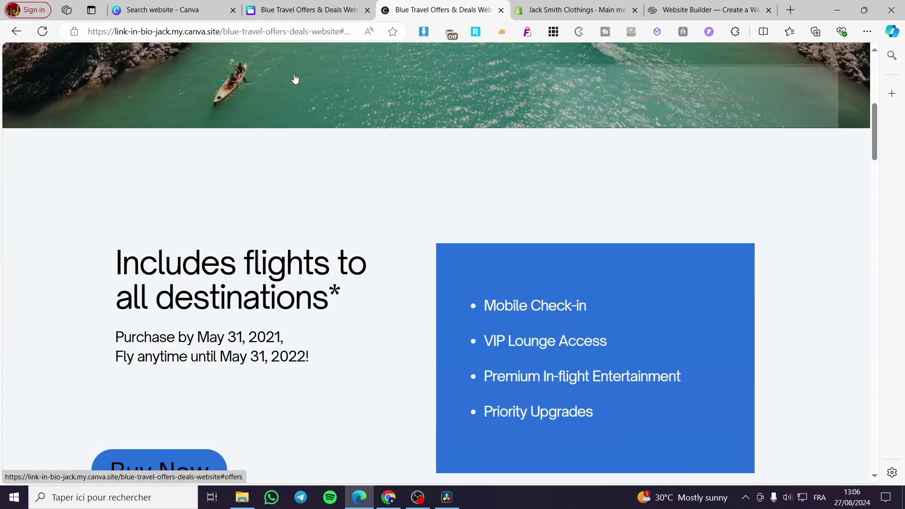
scroll(400, 212, "up", 10)
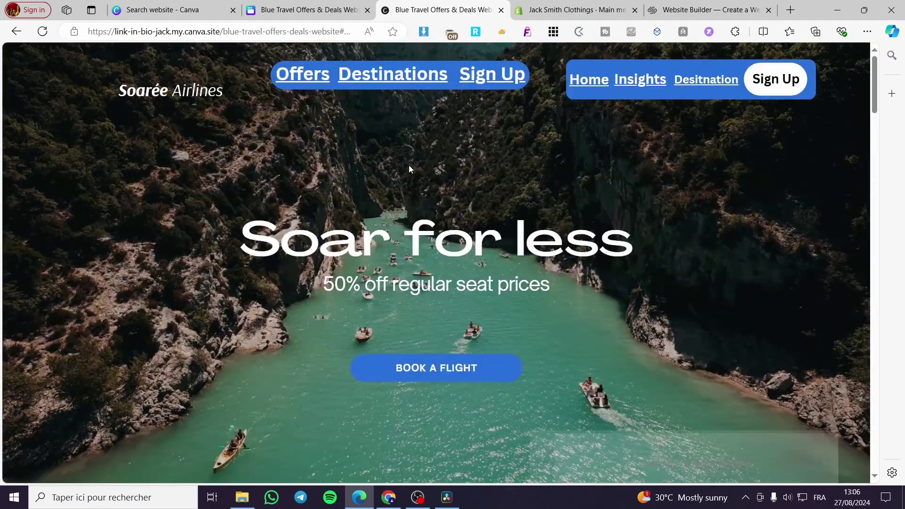
left_click(398, 77)
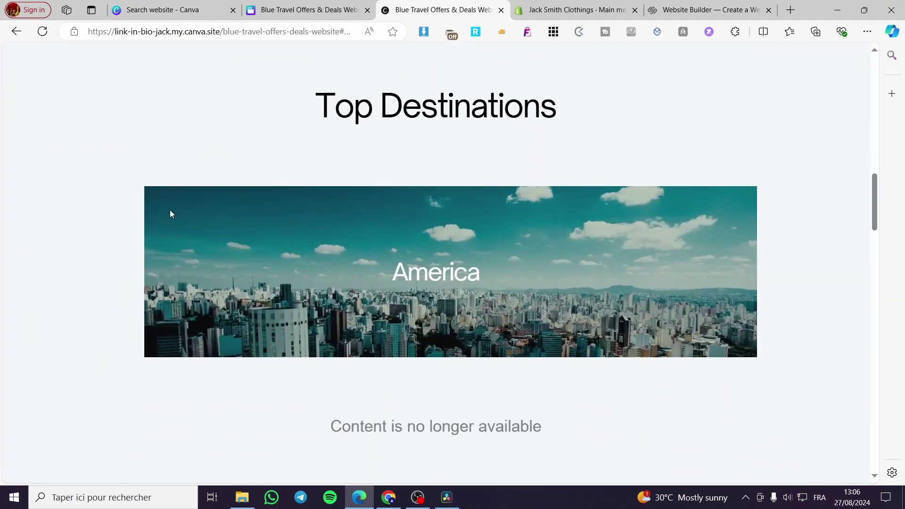
scroll(643, 351, "up", 15)
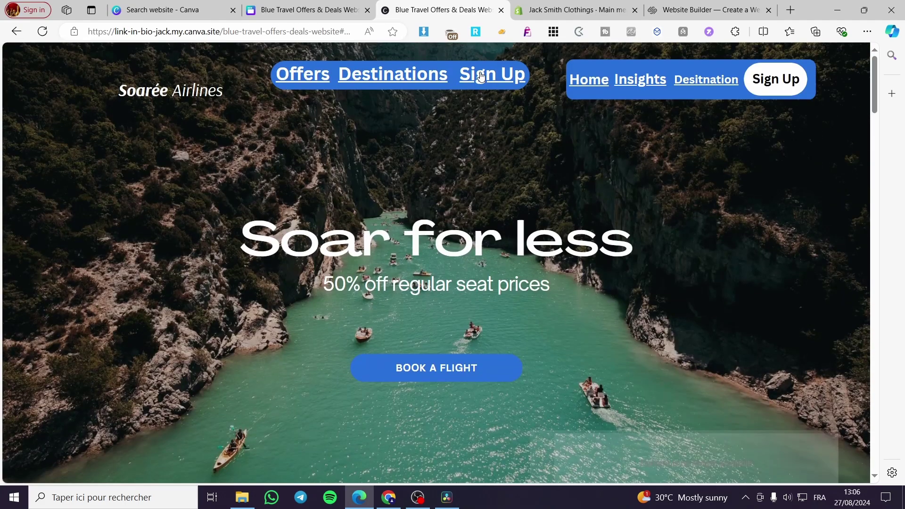
left_click(480, 76)
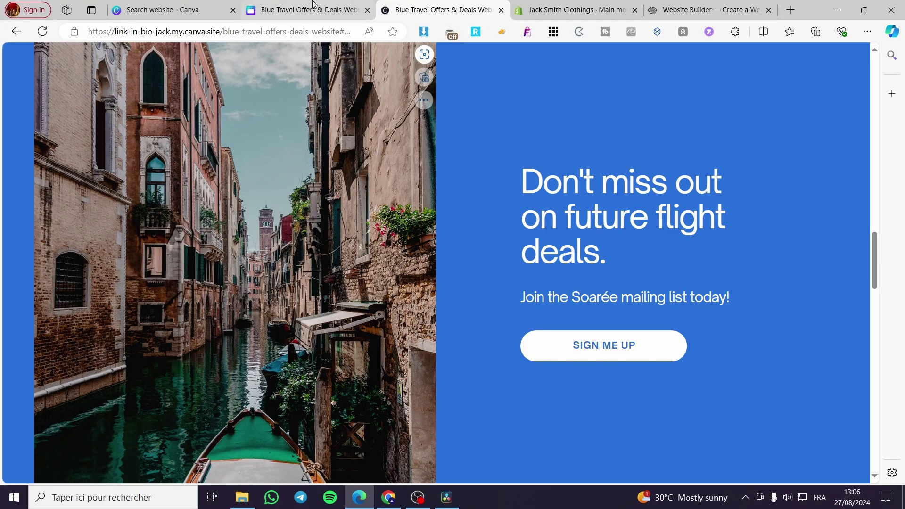
left_click(336, 7)
left_click(702, 115)
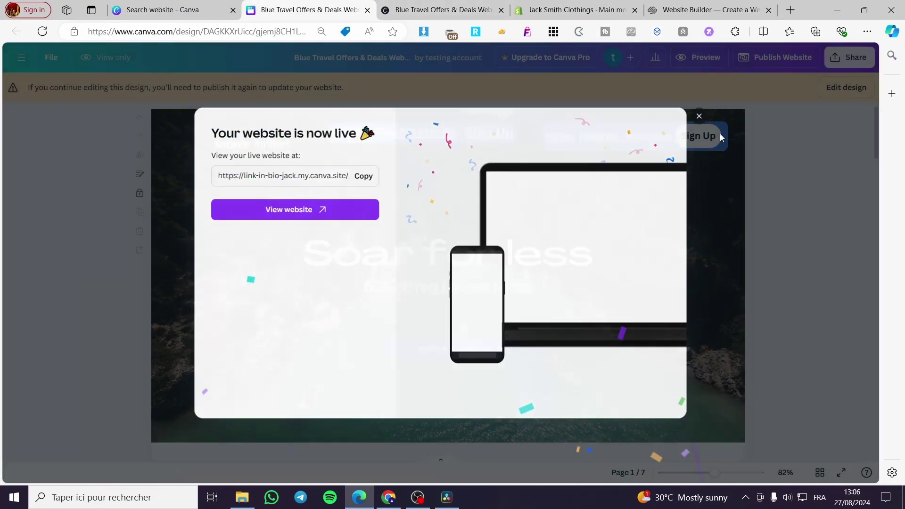